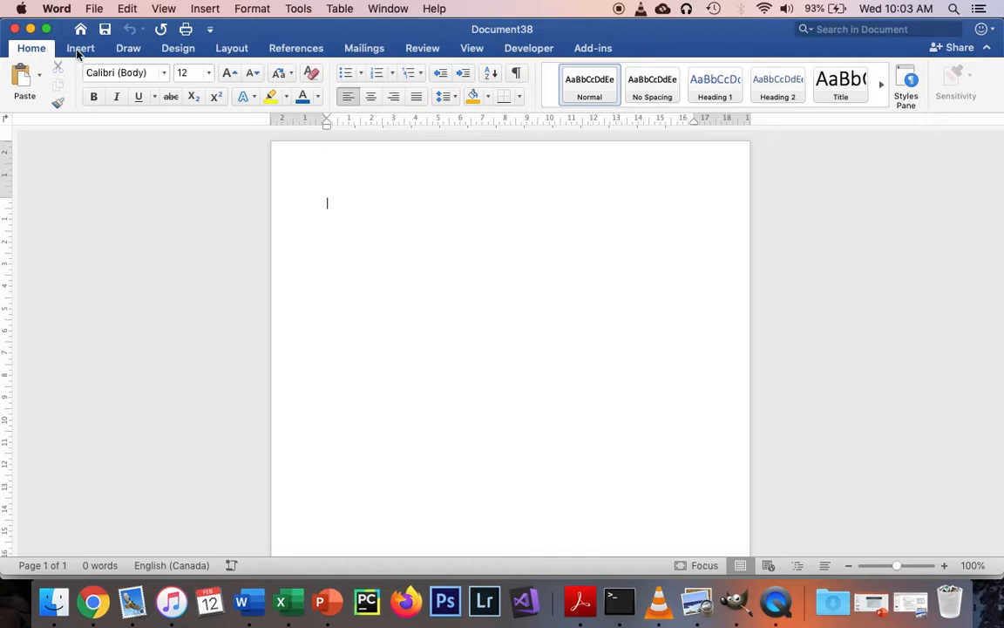
Step: Insert a table with three columns and seven rows and enter the title "Gotta Catch 'em All!" in its first cell
left_click(80, 79)
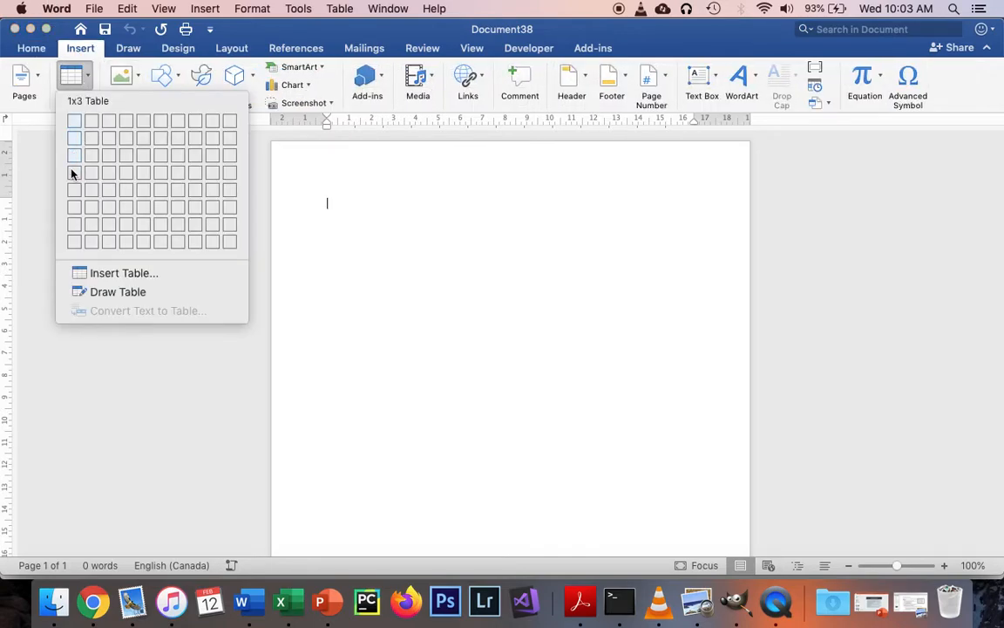
left_click(111, 220)
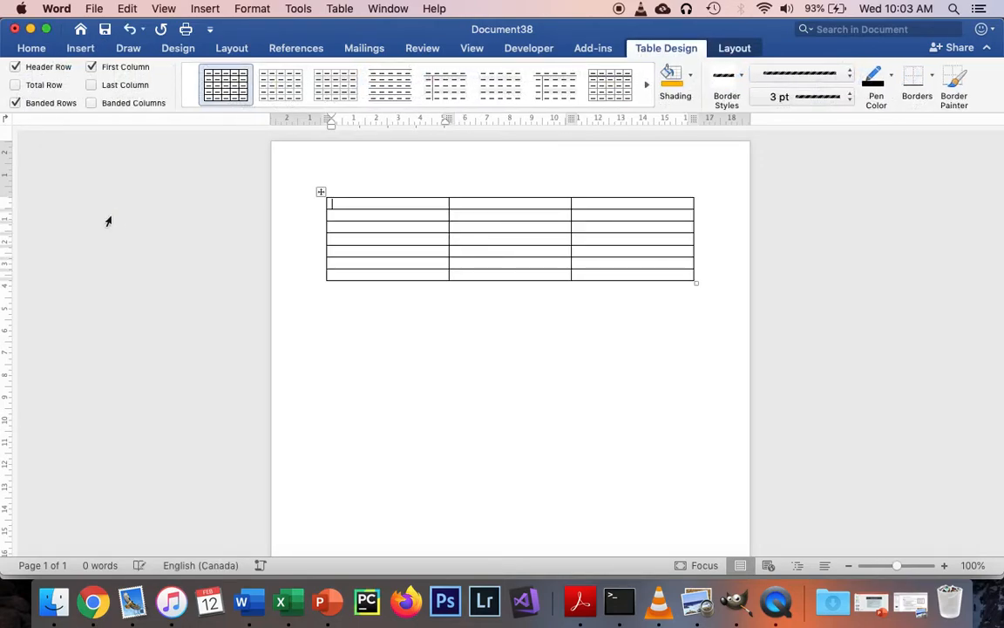
type("Gotta Catch 'em All")
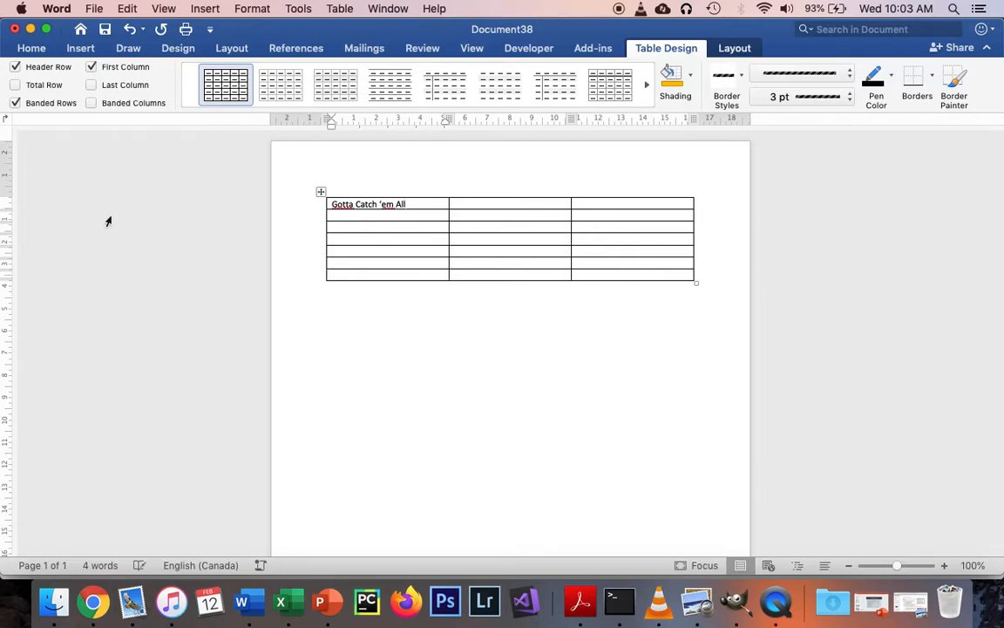
type("!")
Step: Enter the column headings Pokedex Number, Name and Picture in the table's second row
key("Down")
type("Pokedex Number")
key("Tab")
type("Name")
key("Tab")
type("Picture")
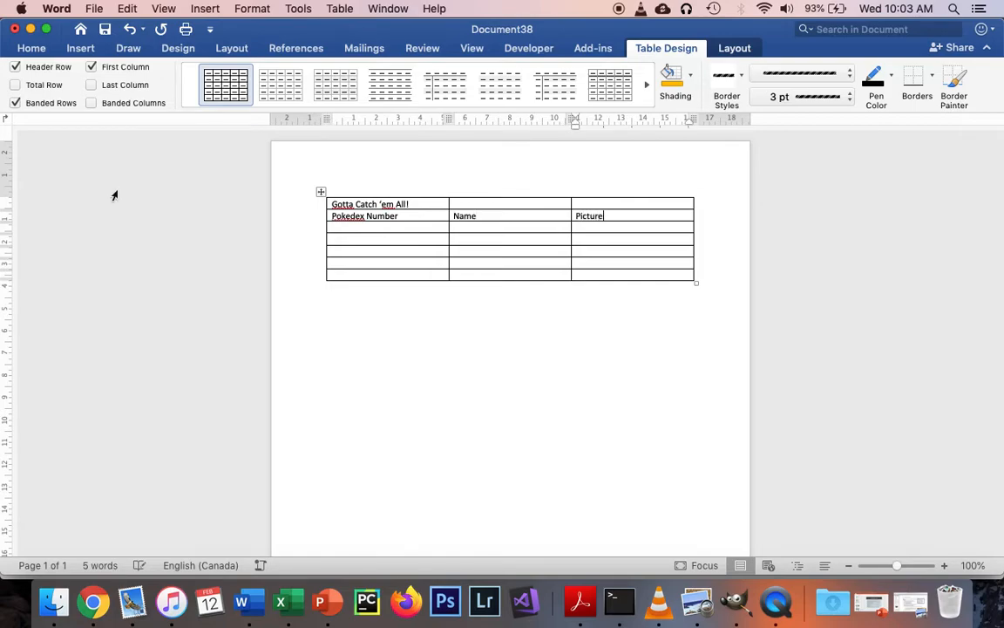
Step: Merge the three cells of the table's title row into one cell
left_click_drag(330, 203, 574, 199)
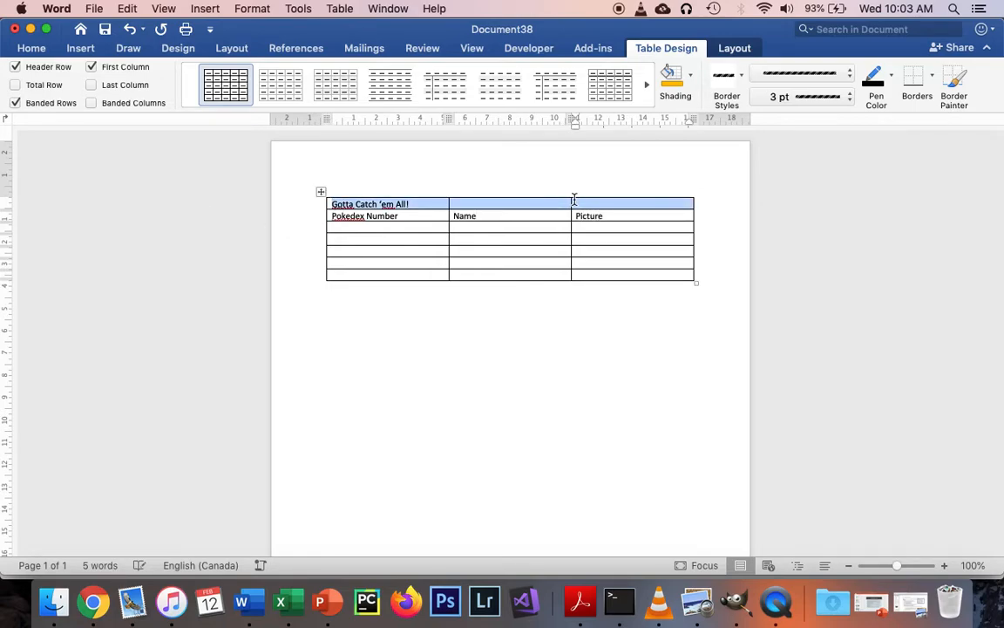
right_click(573, 200)
left_click(624, 347)
Step: Fill the Pokedex Number column below its heading with 1, 25, 28, 33 and 150
left_click(388, 226)
type("1")
key("Down")
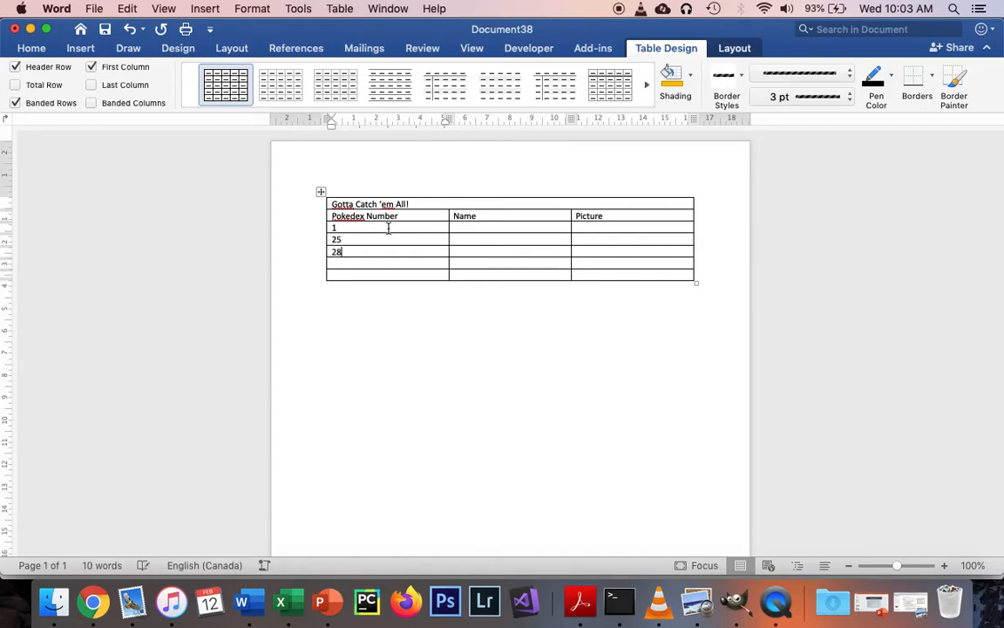
key("Down")
type("150")
left_click(441, 203)
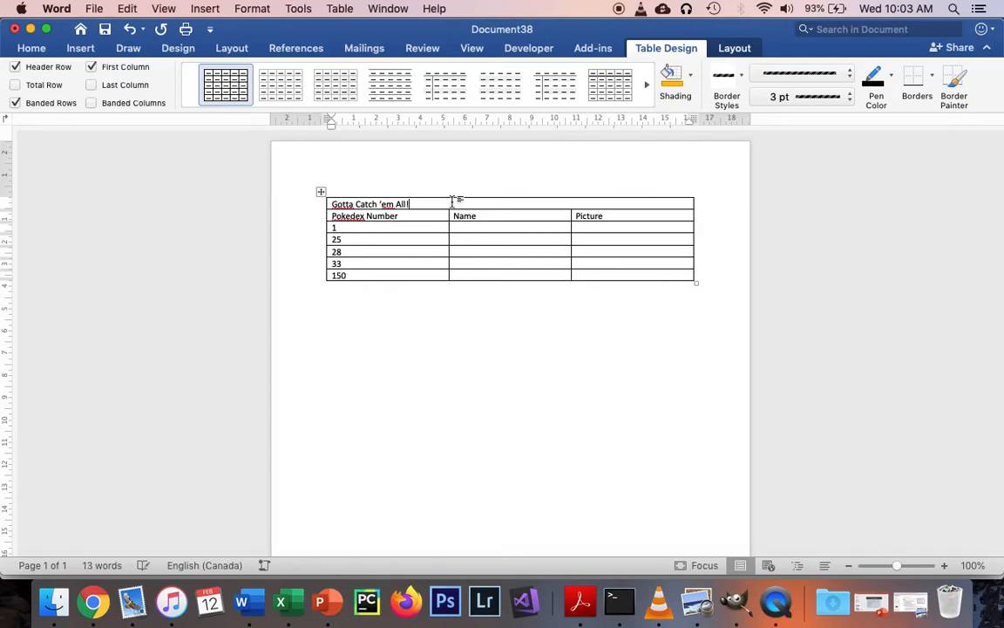
Step: Enter the name Bulbasaur in the Name column for Pokedex number 1
left_click(501, 230)
type("Bu")
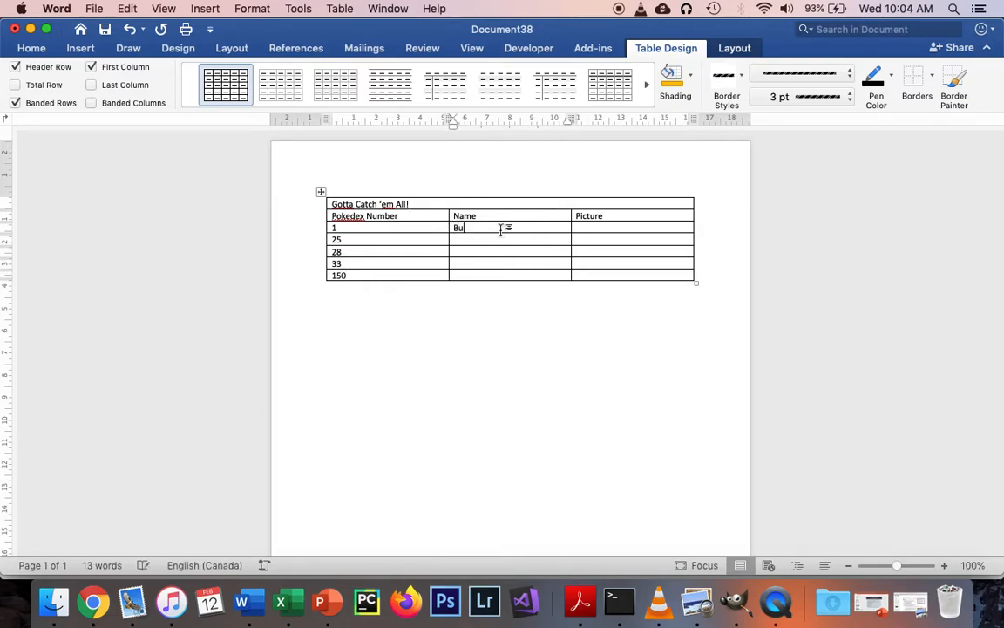
type("lbasau")
key("Tab")
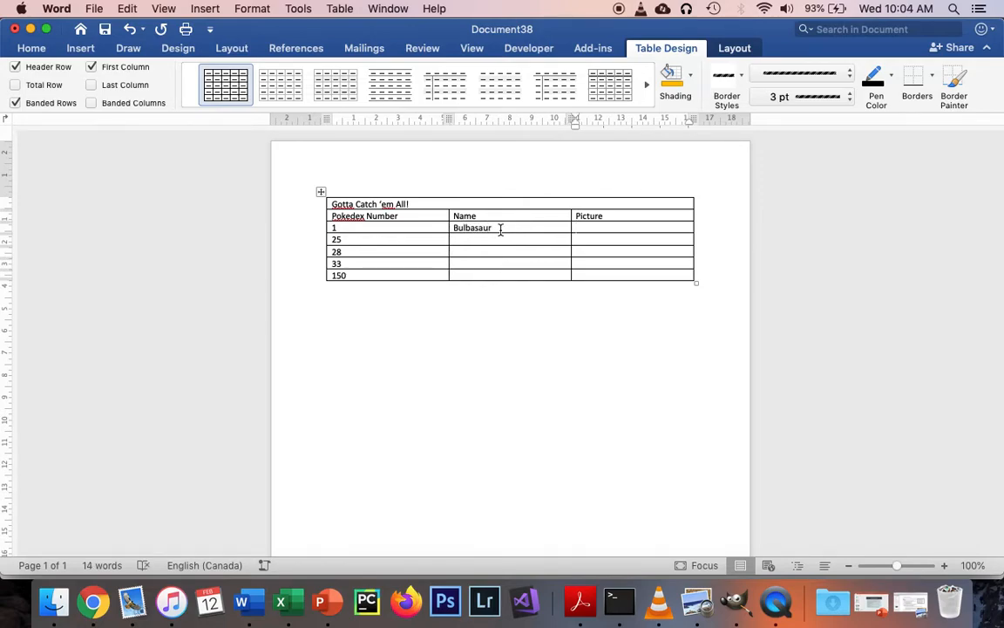
Step: Enlarge the table title "Gotta Catch 'em All!" to 16 pt and apply the Small caps effect
triple_click(430, 203)
key("super+shift+period")
key("super+shift+period")
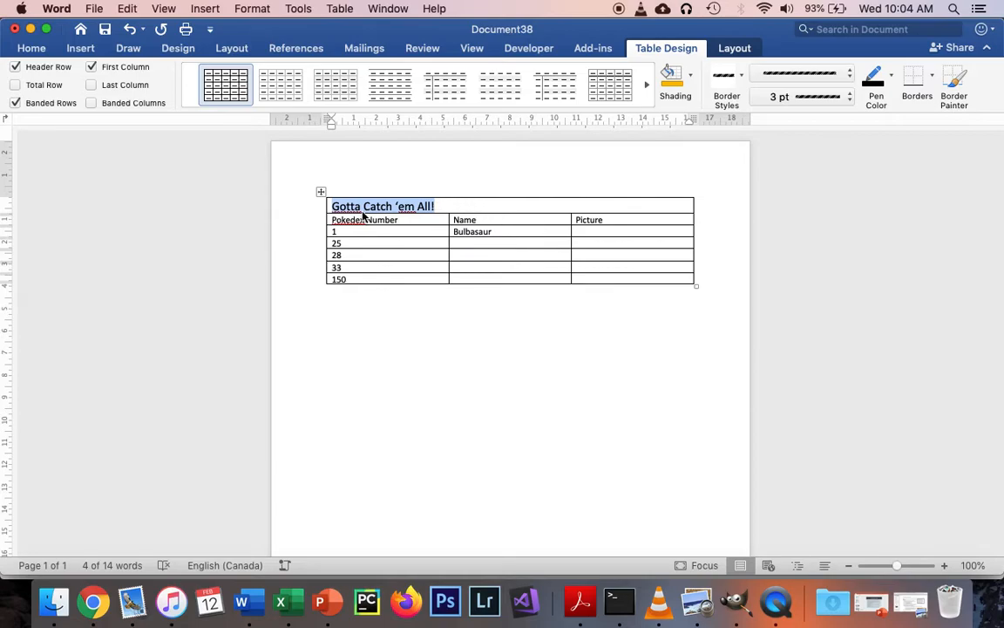
left_click(266, 8)
left_click(264, 25)
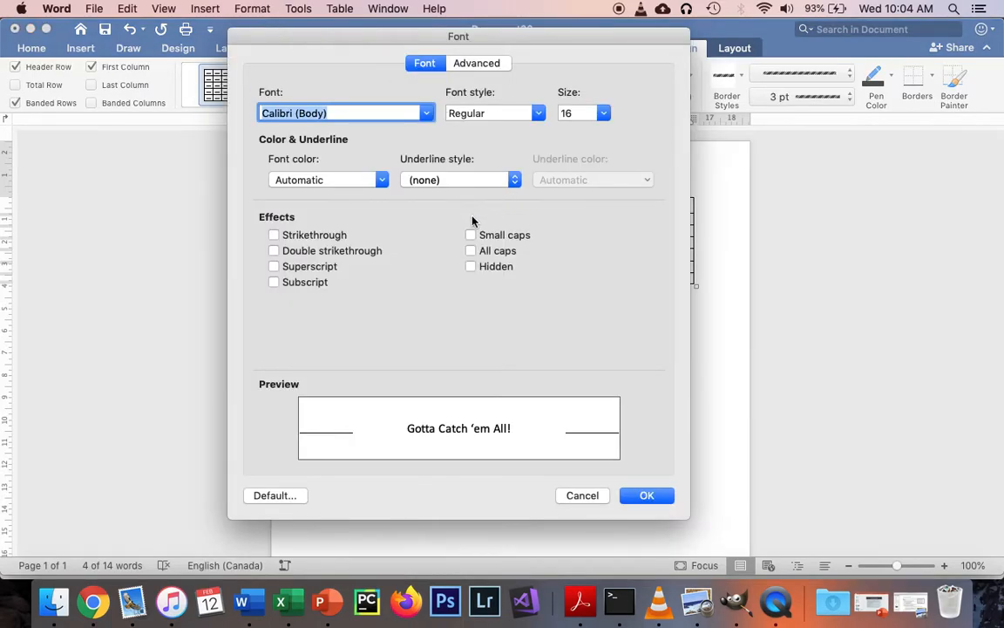
left_click(471, 235)
key("Return")
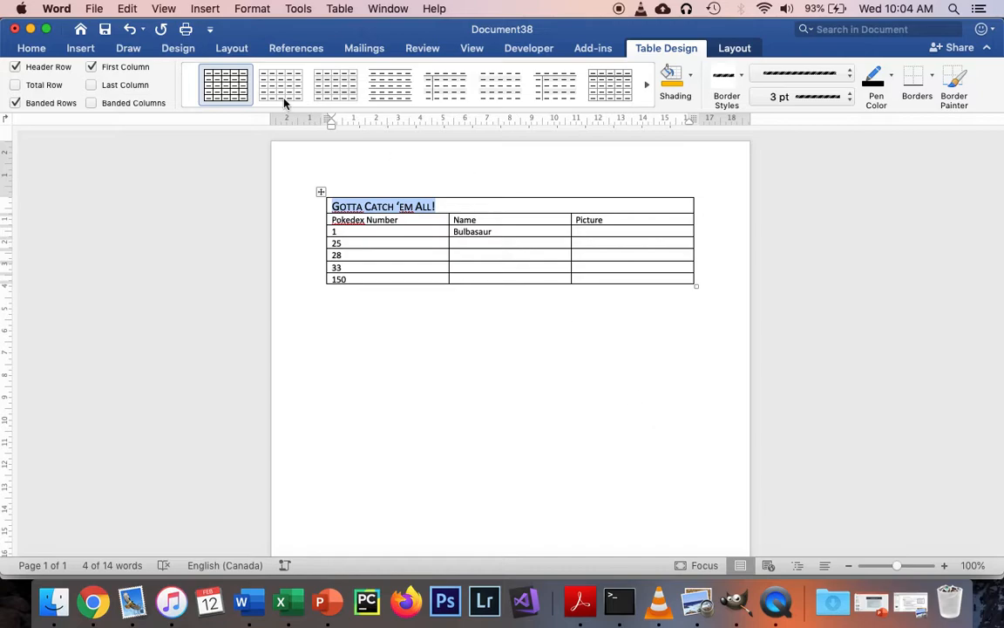
Step: Center the table title in its merged row and make it bold
left_click(31, 48)
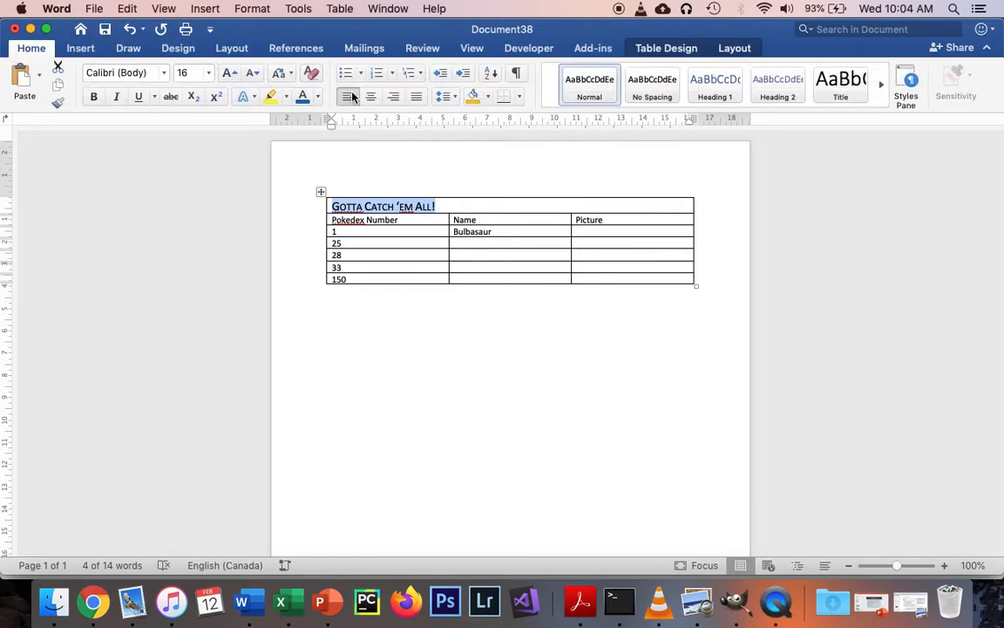
left_click(370, 96)
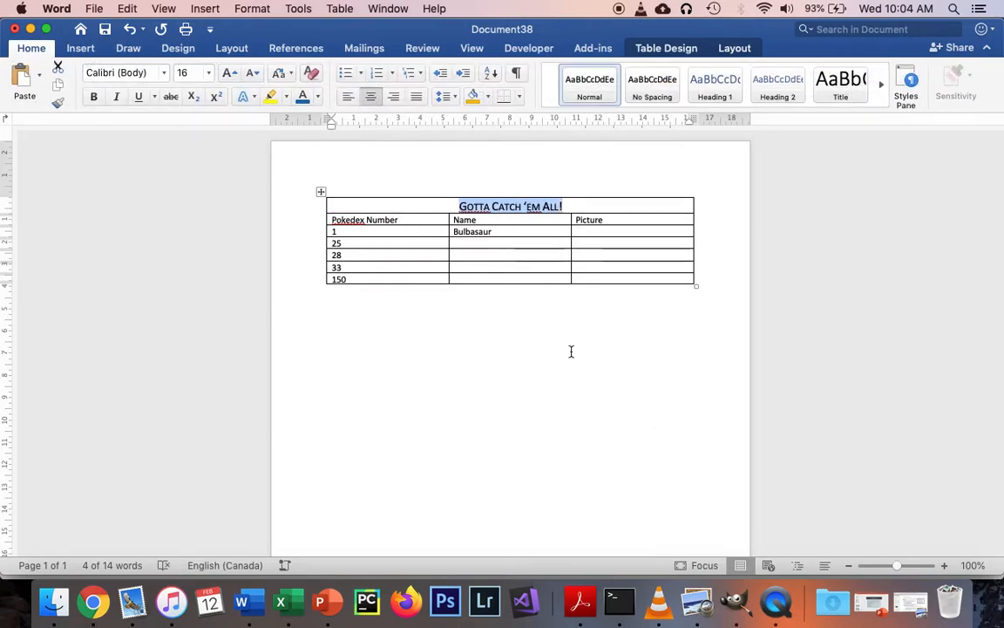
key("super+b")
Step: Make the column heading row with Pokedex Number, Name and Picture bold and centered
left_click_drag(331, 220, 593, 226)
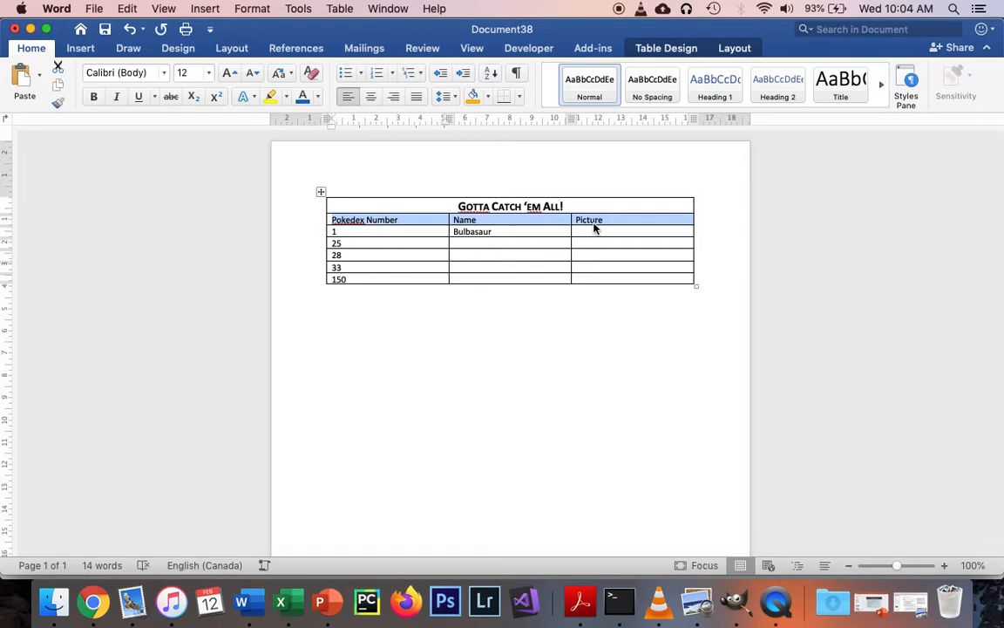
key("super+b")
key("super+e")
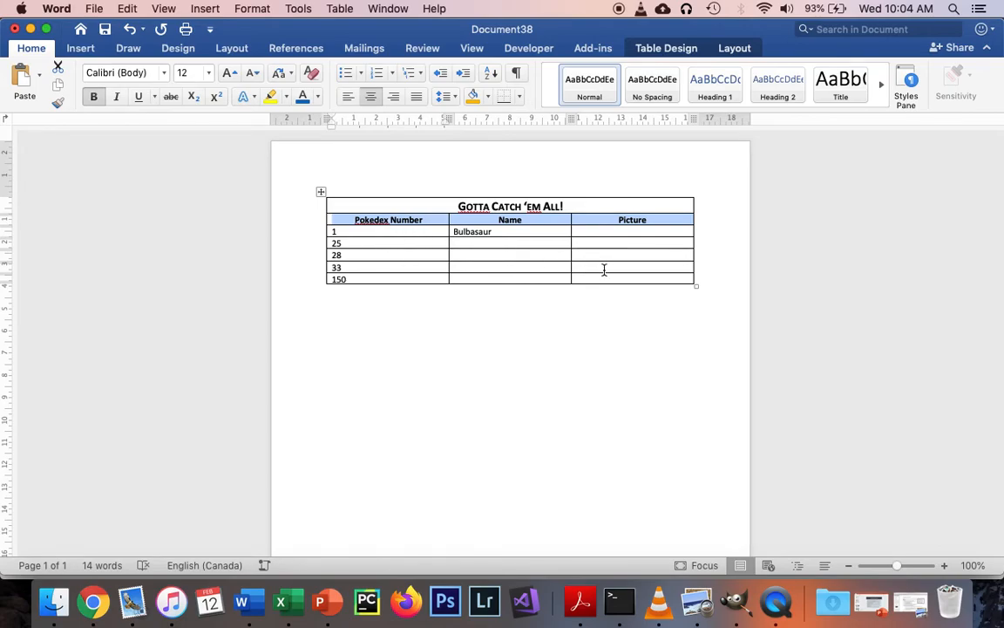
Step: Switch to Chrome, search Google for bulbasaur, and copy the large Bulbasaur image from the results
left_click(624, 233)
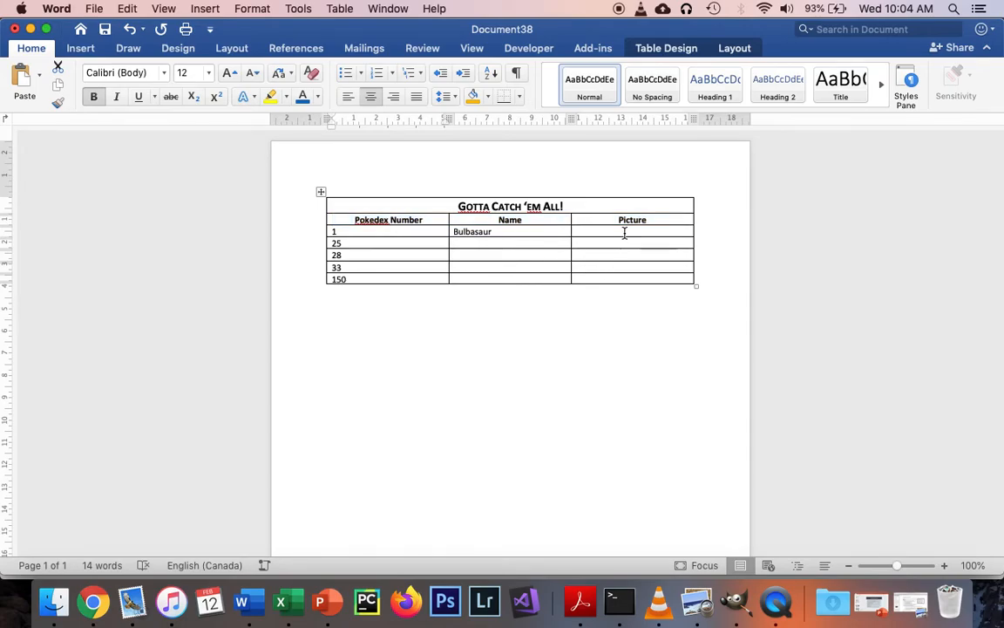
left_click(103, 616)
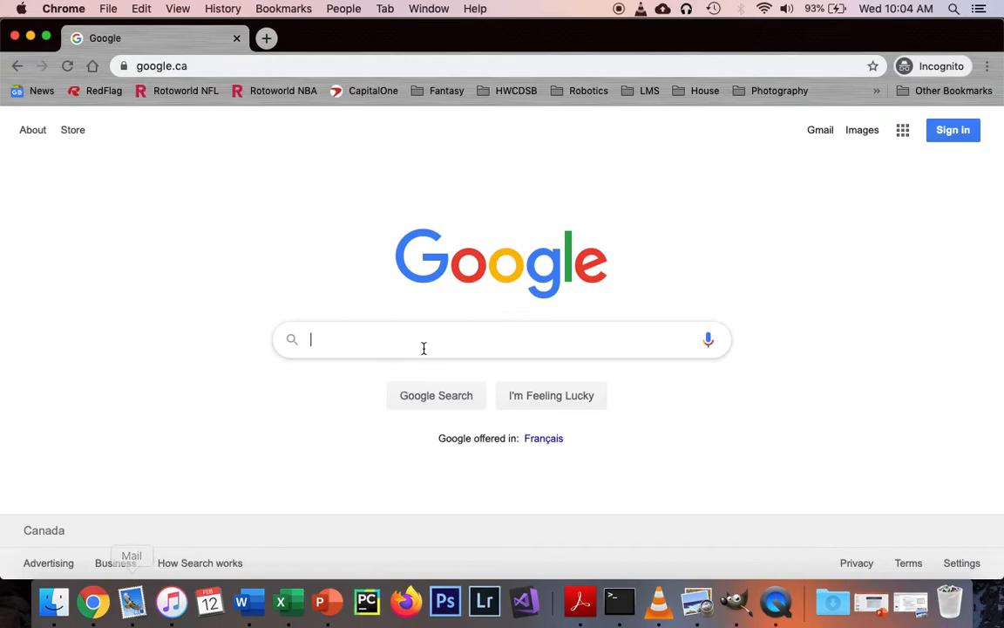
type("bulba")
key("Down")
key("Down")
key("Return")
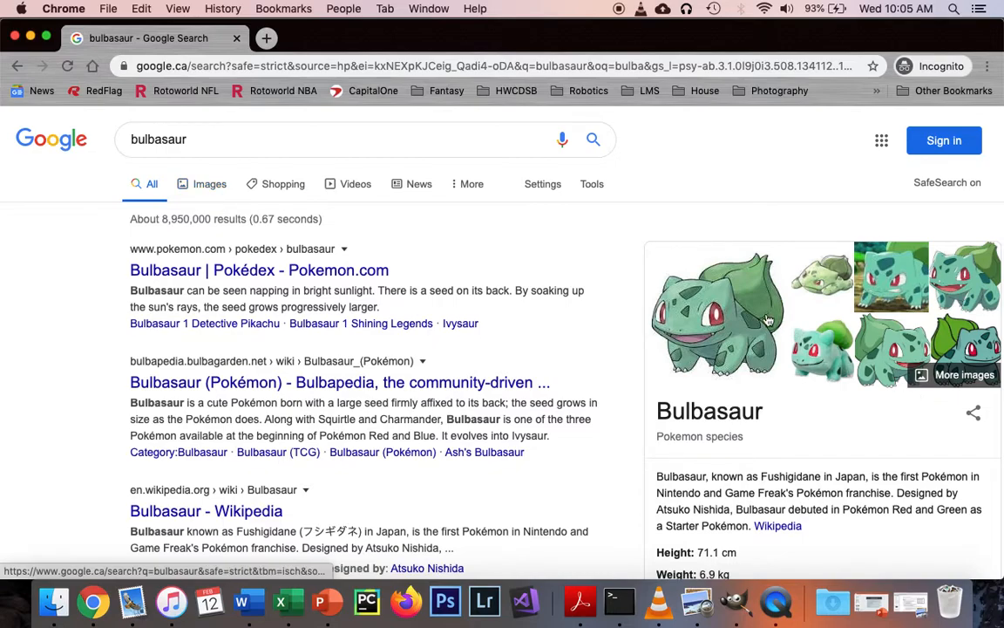
right_click(745, 310)
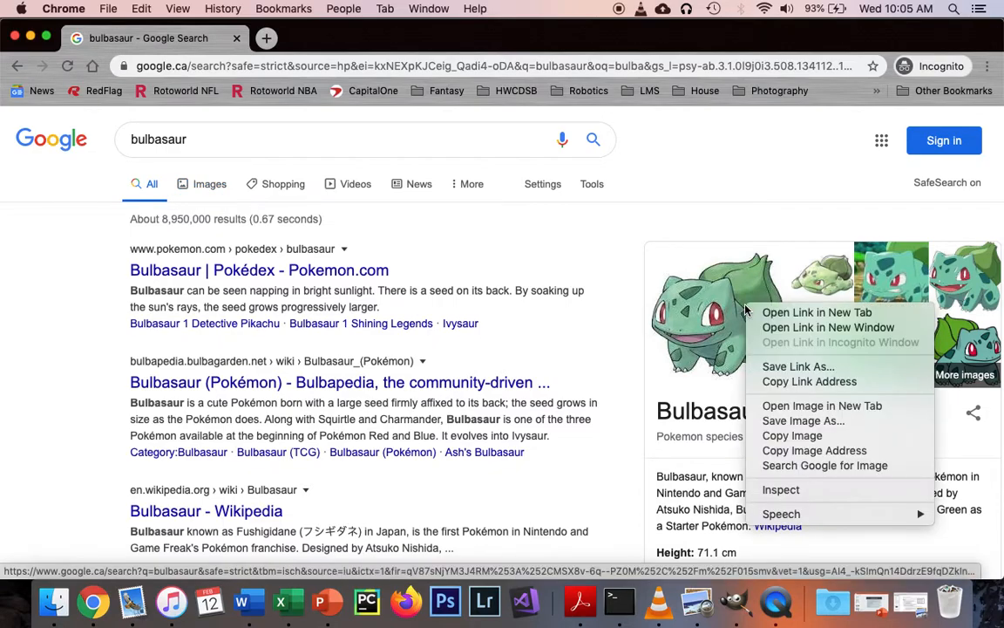
left_click(765, 435)
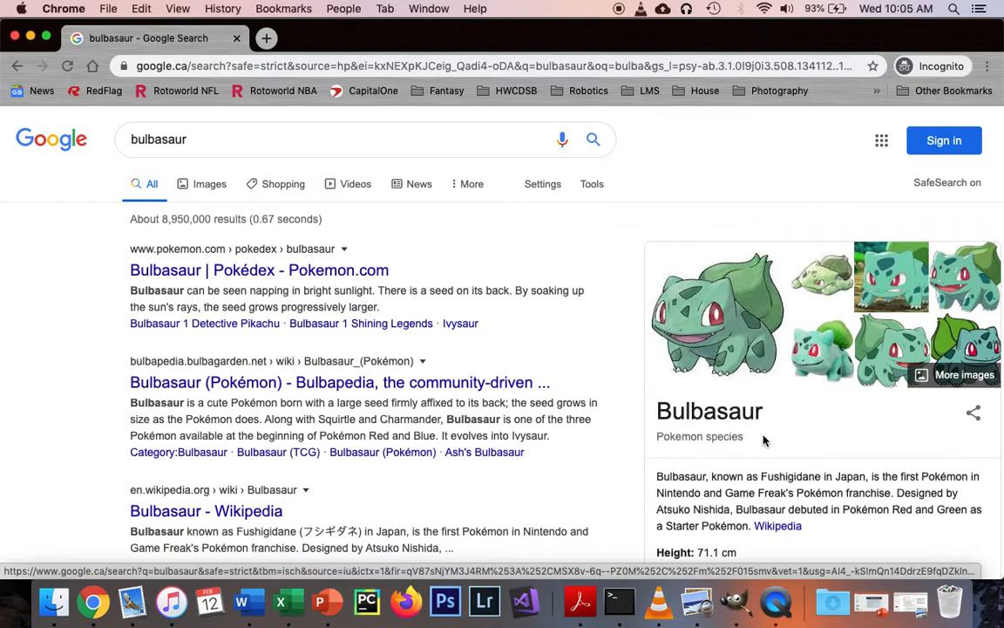
Step: Switch back to Word and paste the copied image into the Picture cell of the Bulbasaur row
key("super+Tab")
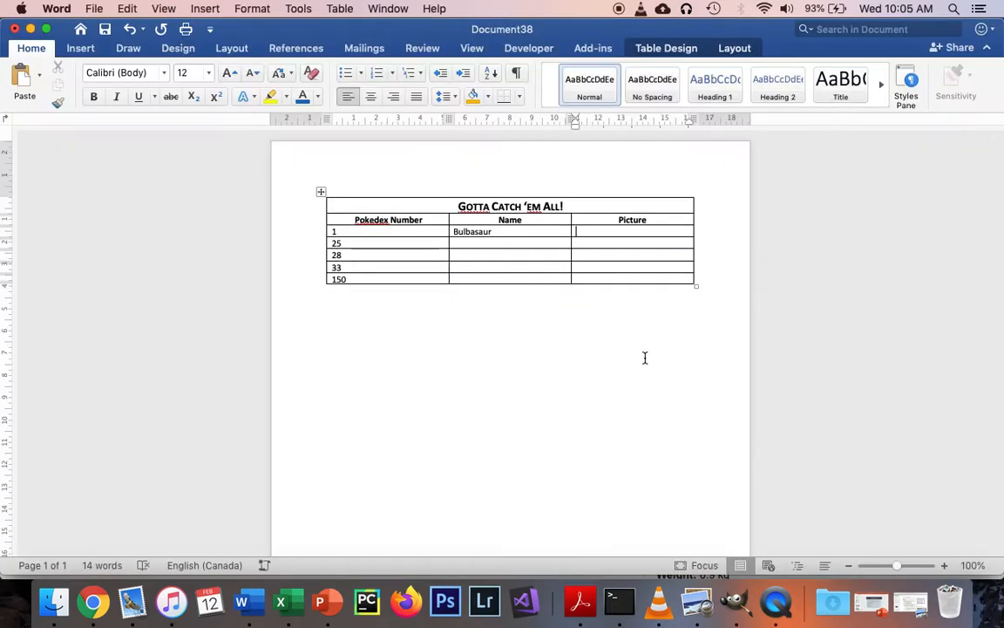
right_click(629, 230)
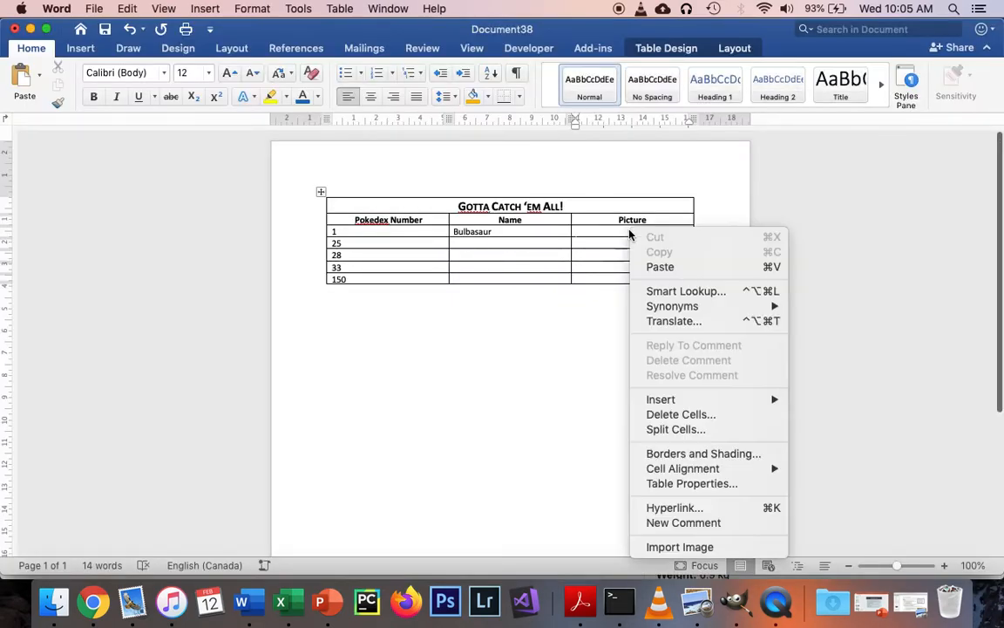
left_click(641, 267)
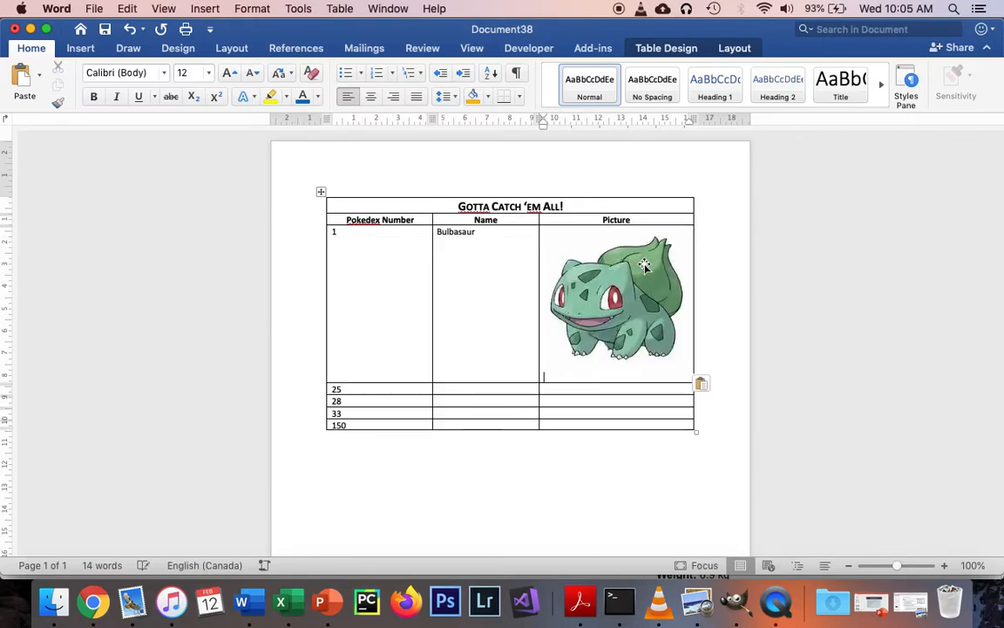
Step: Shrink the Bulbasaur picture proportionally so that it fits the original width of the Picture column
left_click(564, 367)
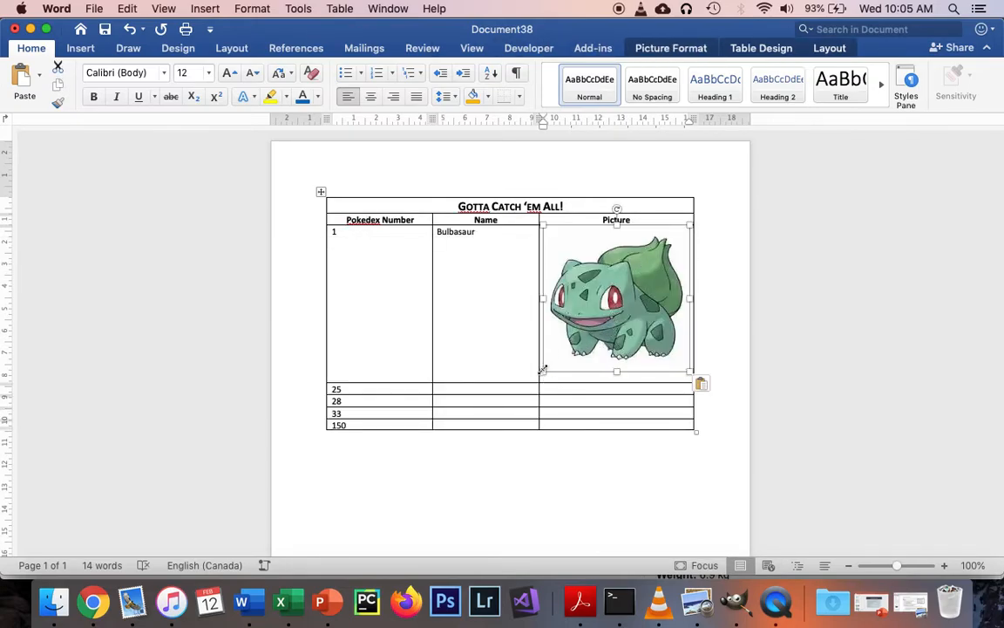
left_click_drag(542, 371, 600, 316)
left_click(531, 437)
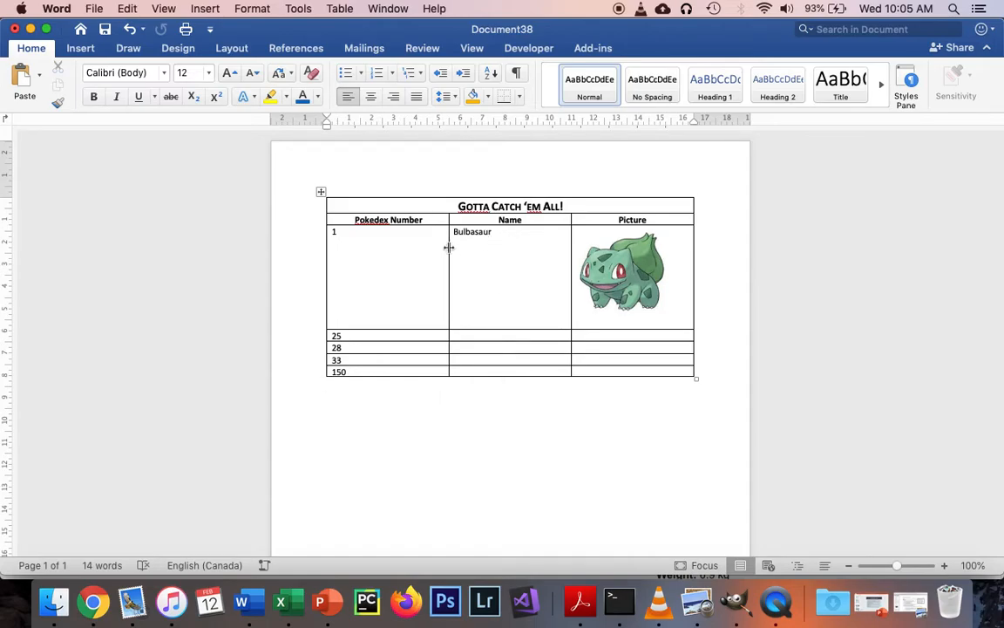
Step: Align the contents of all table rows below the headings to the middle center of their cells
left_click_drag(395, 238, 628, 372)
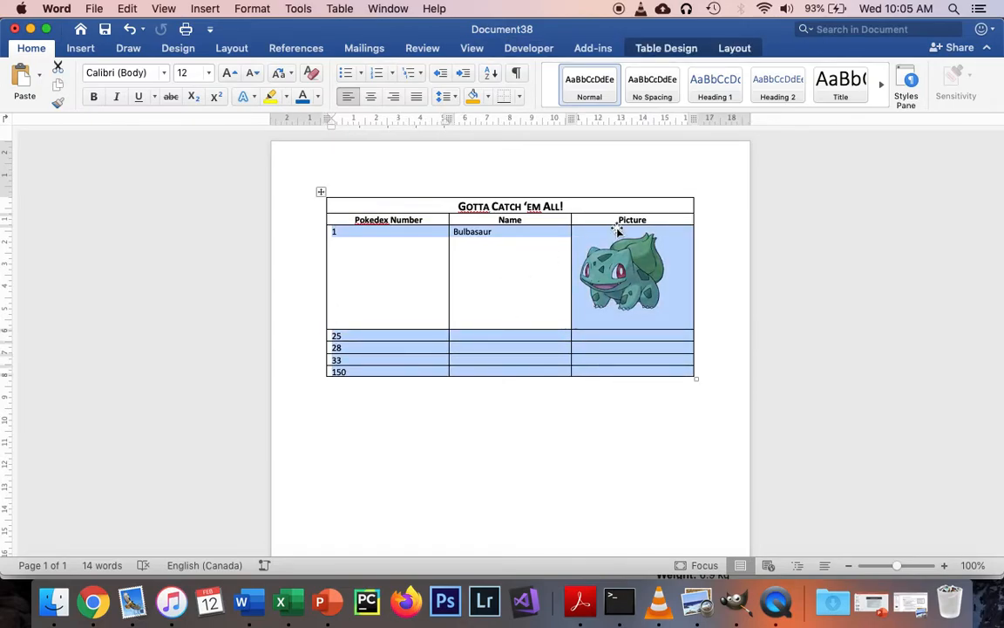
left_click(728, 47)
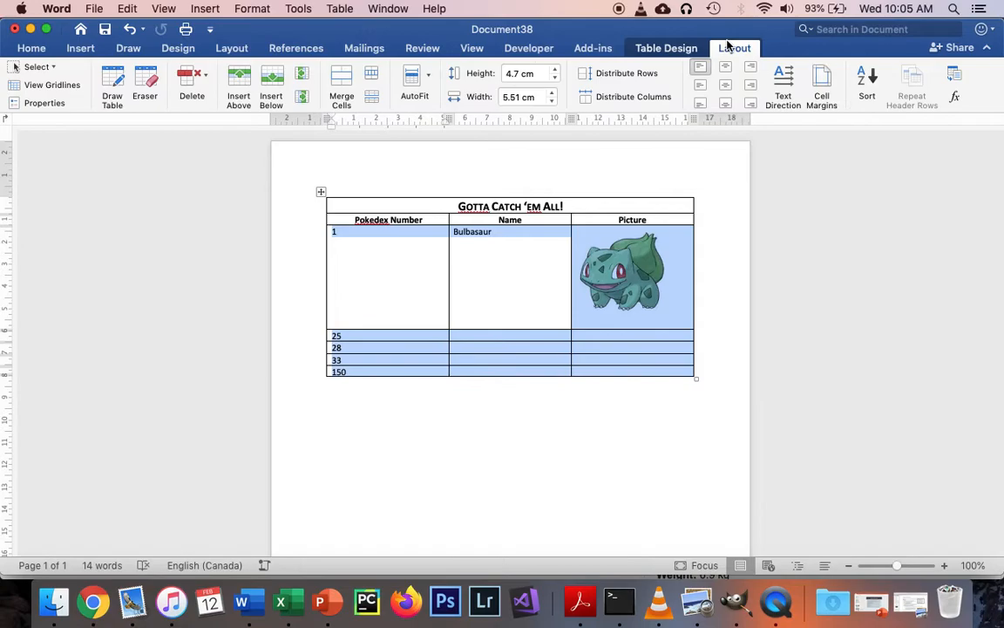
left_click(731, 87)
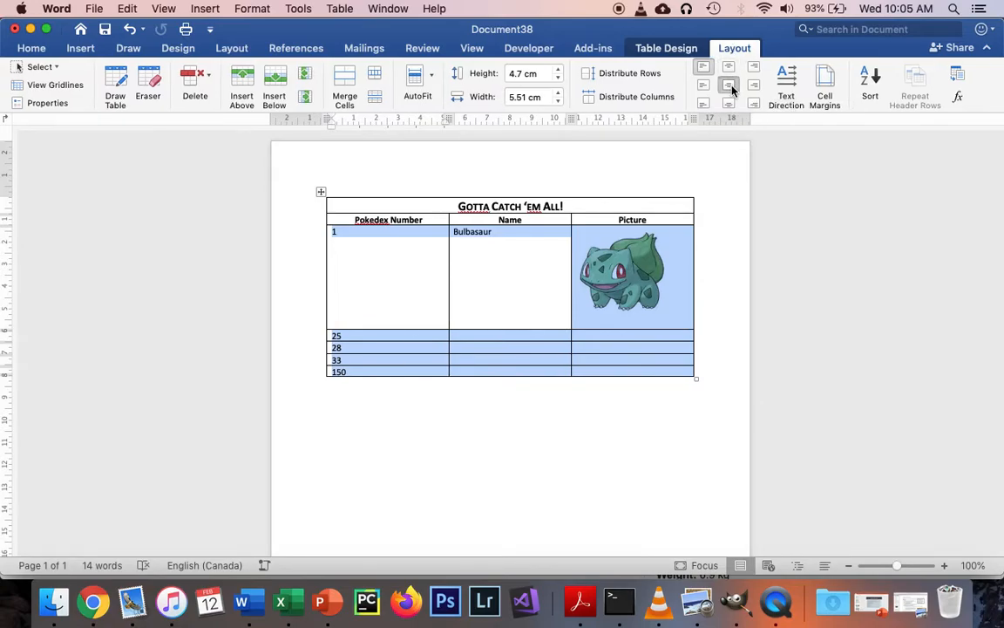
left_click(533, 430)
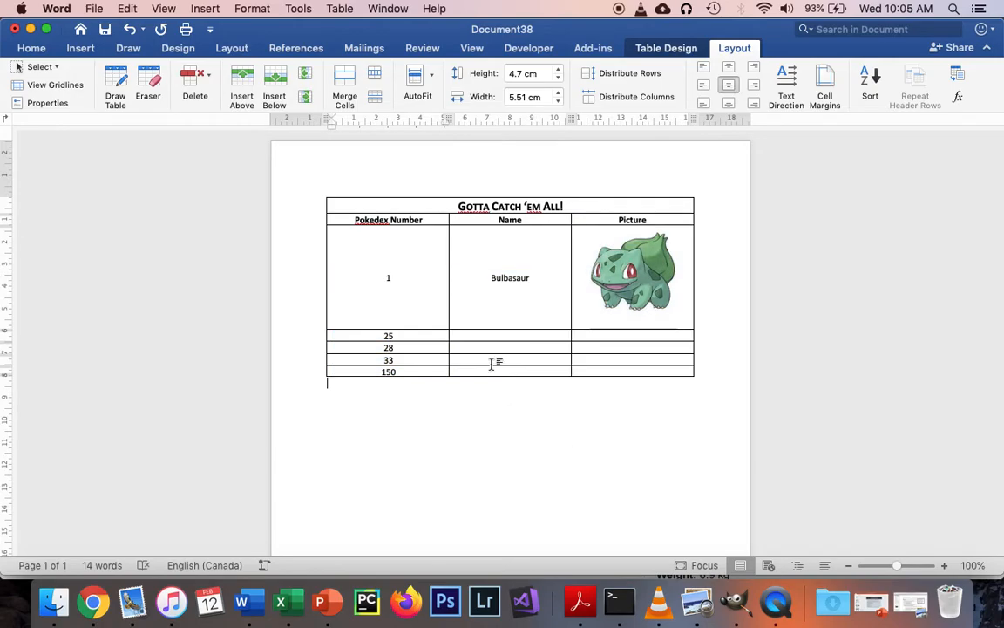
Step: Switch to Chrome, search Google for "pokemon number 25", and open the image results
key("super+Tab")
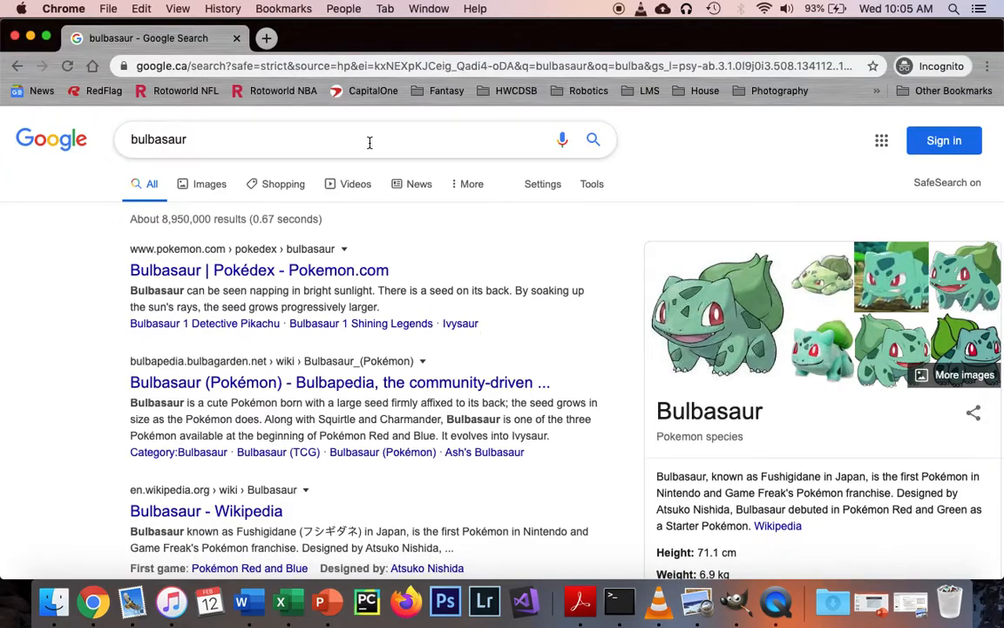
double_click(172, 139)
type("po")
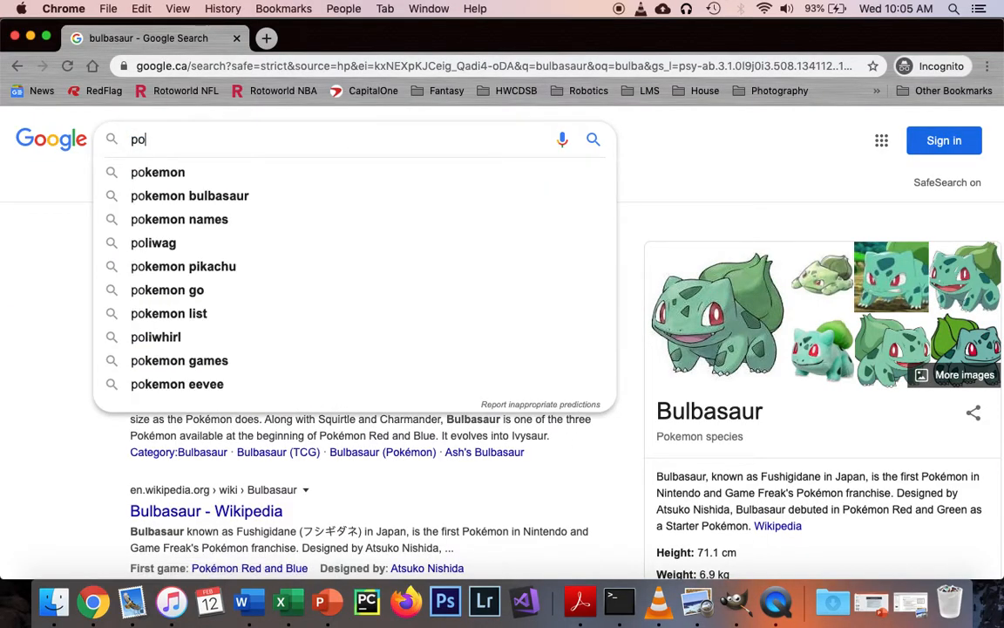
type("kemon number 25")
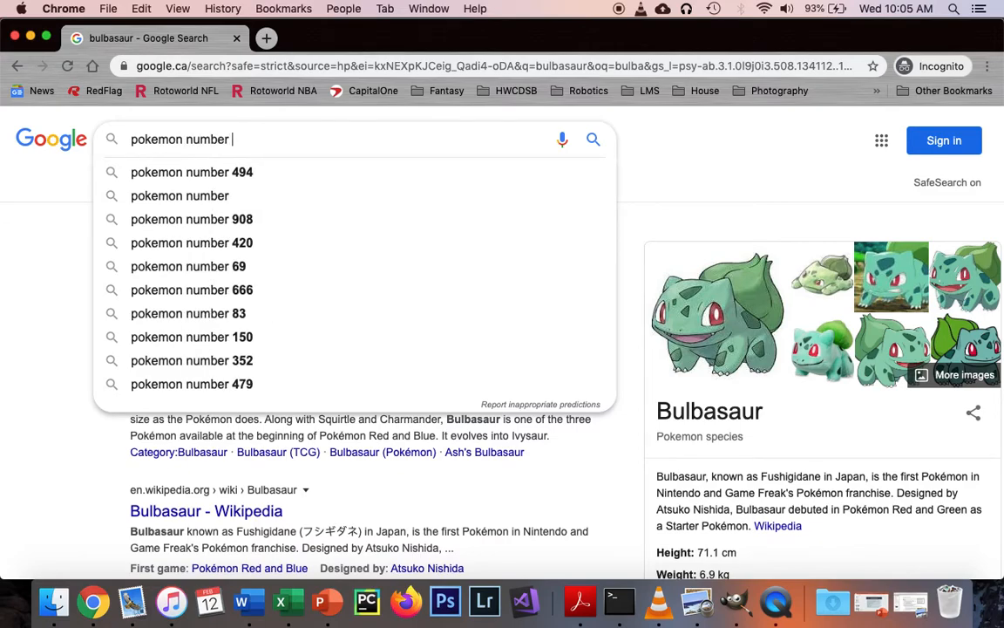
key("Return")
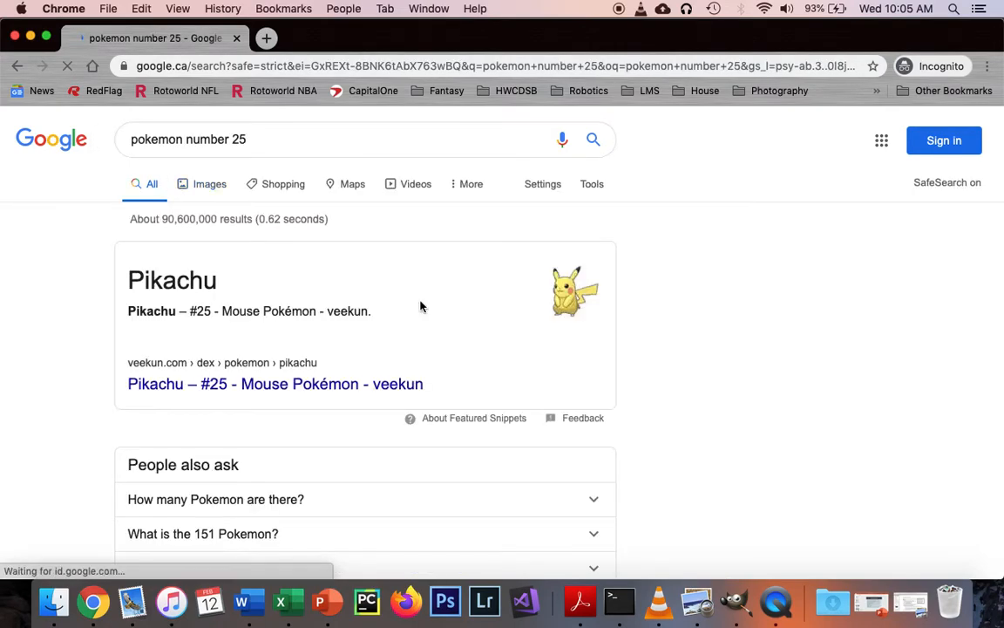
left_click(219, 188)
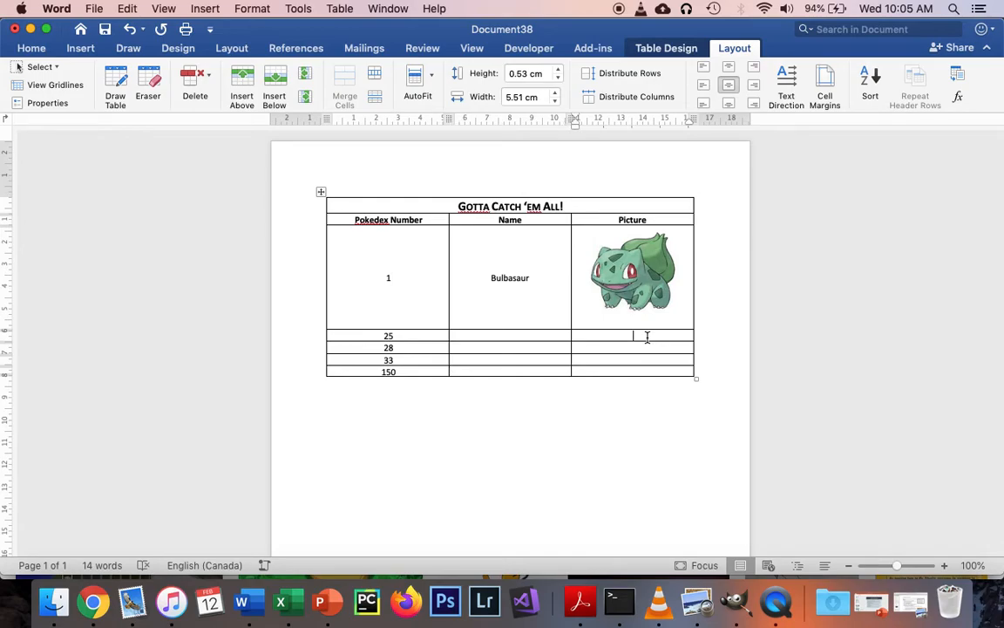
Step: Paste the copied Pikachu image into the Picture cell of row 25 and shrink it proportionally to roughly the size of the Bulbasaur picture
key("super+v")
left_click(458, 475)
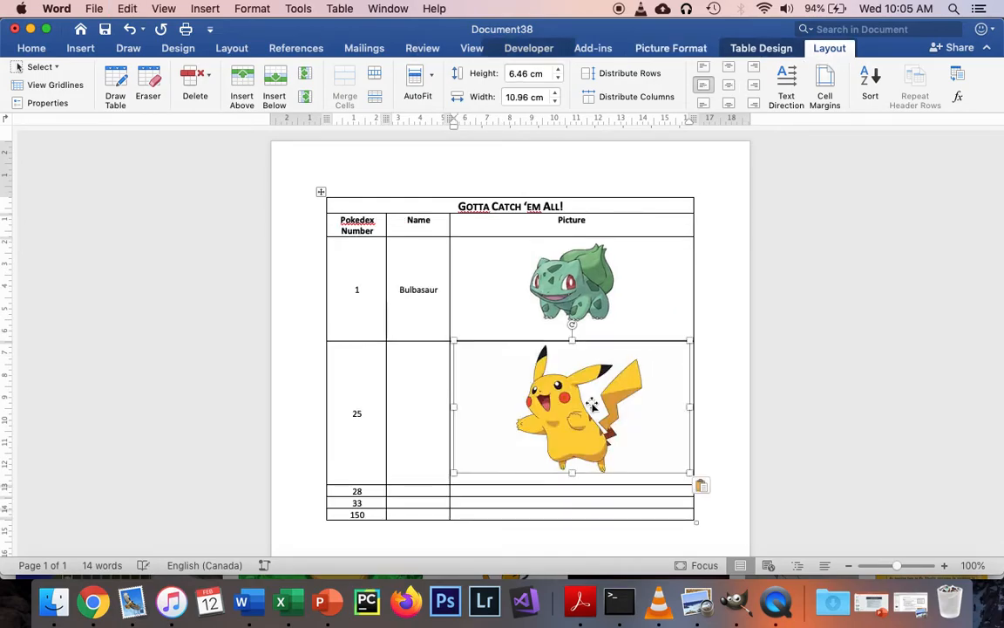
left_click_drag(457, 480, 554, 407)
Step: Enter "Pikachu" in the Name cell of the row for Pokedex number 25
left_click(505, 402)
type("Pik")
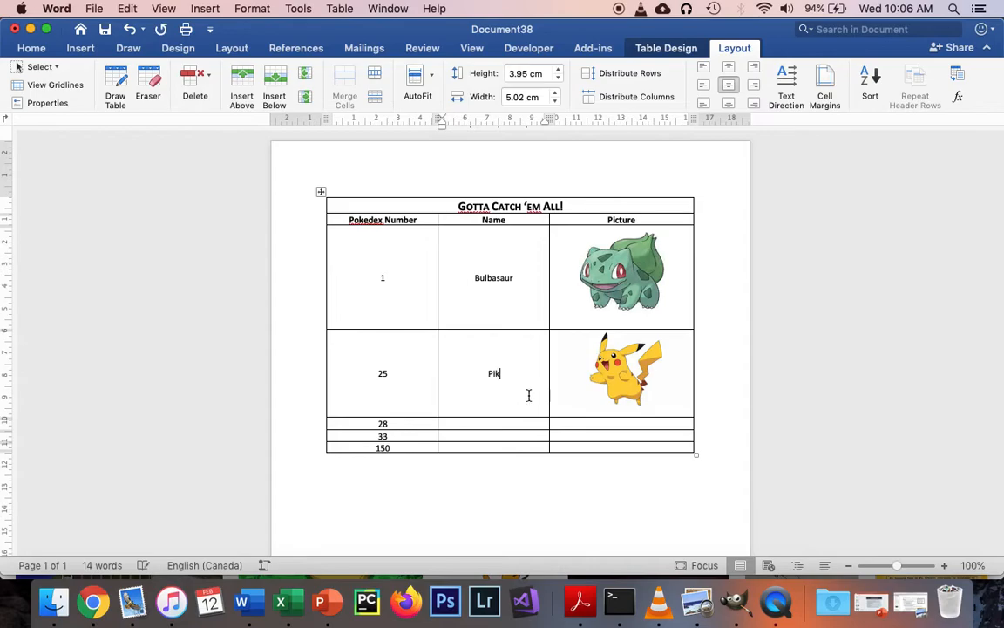
type("achu")
Step: Switch to Chrome, search Google Images for "pokemon number 28", and copy the first Sandslash image
key("super+Tab")
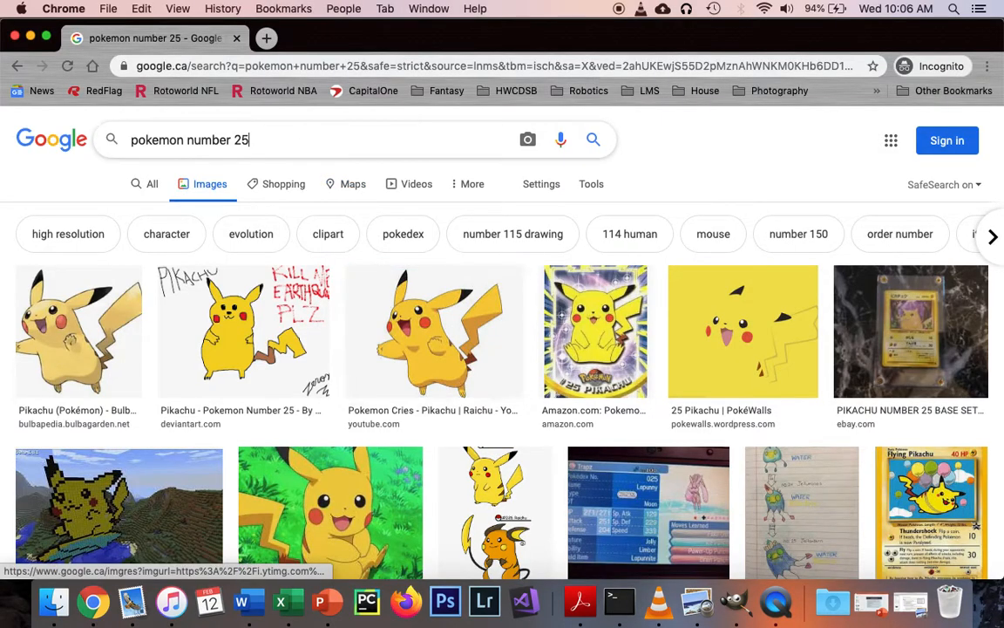
left_click(301, 144)
key("BackSpace")
type("8")
key("Return")
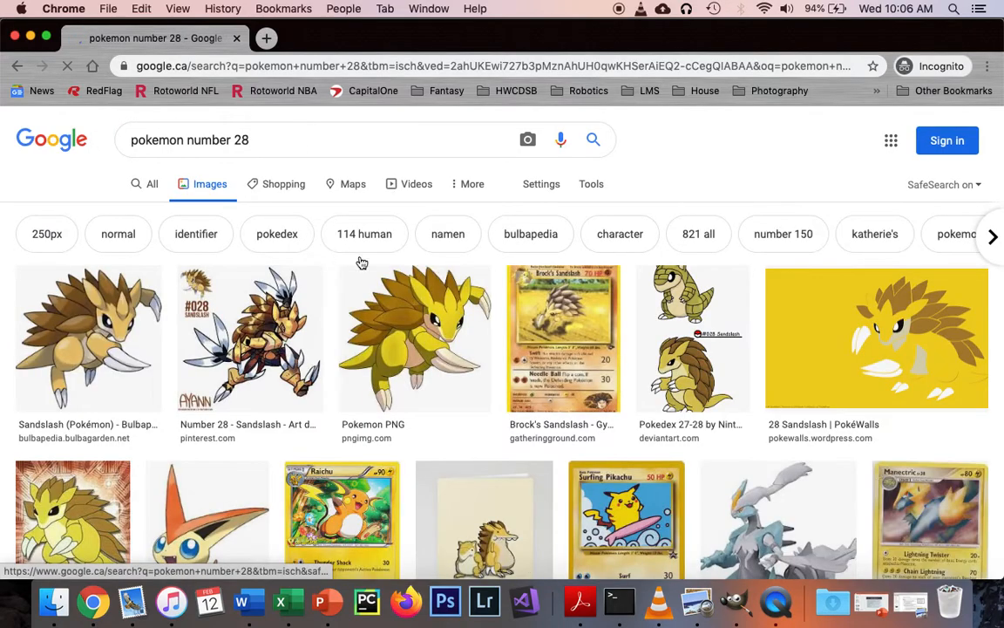
right_click(94, 323)
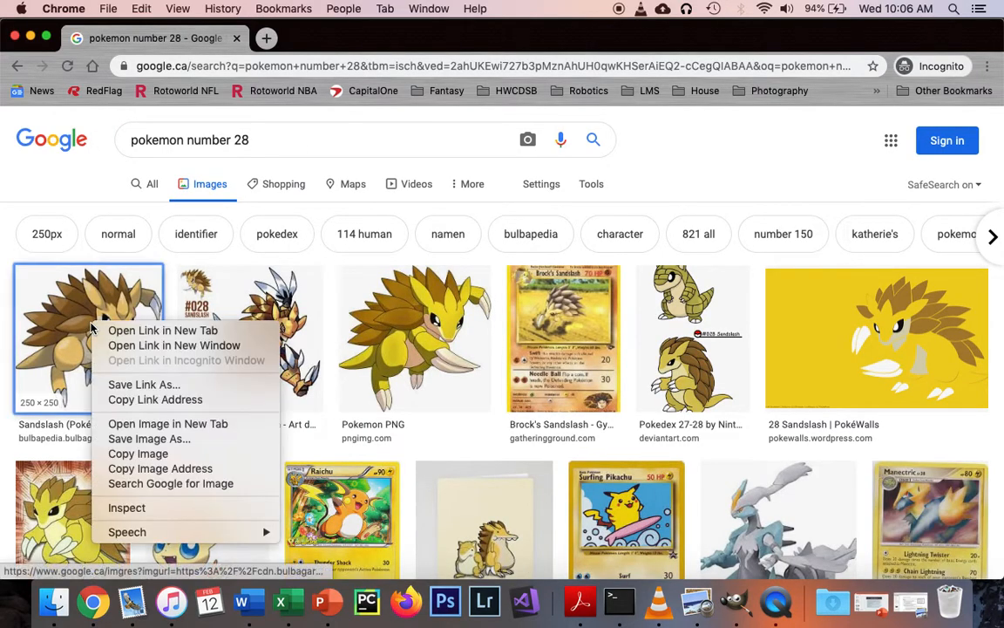
left_click(139, 455)
Step: Switch back to Word and enter "Sandslash" in the Name cell of the row for number 28
key("super+Tab")
left_click(488, 422)
type("Sandslash")
Step: Paste the copied image into the Picture cell of the Sandslash row and shrink it proportionally
key("Tab")
right_click(630, 424)
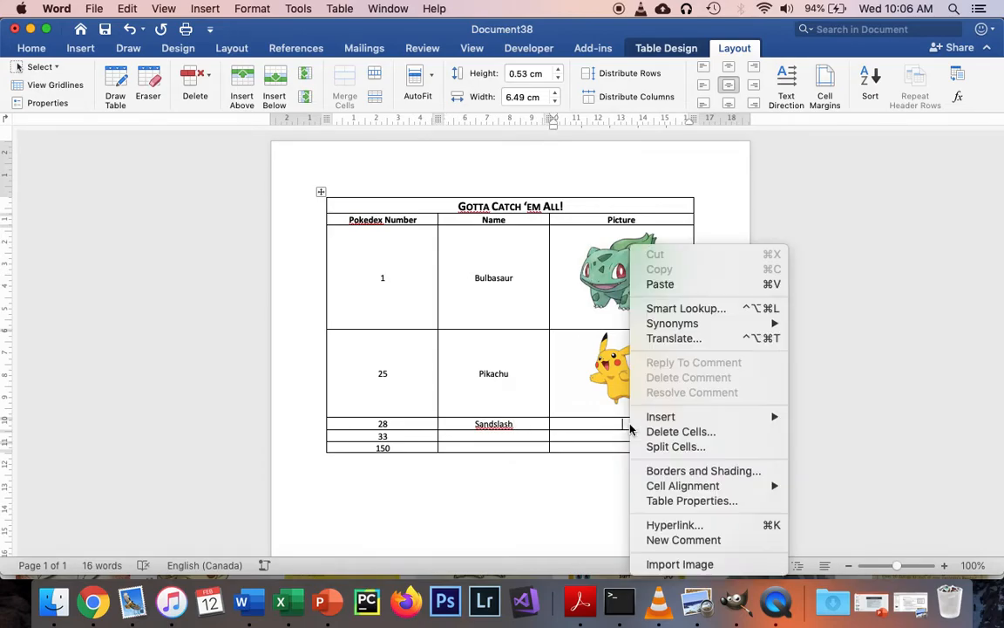
left_click(660, 283)
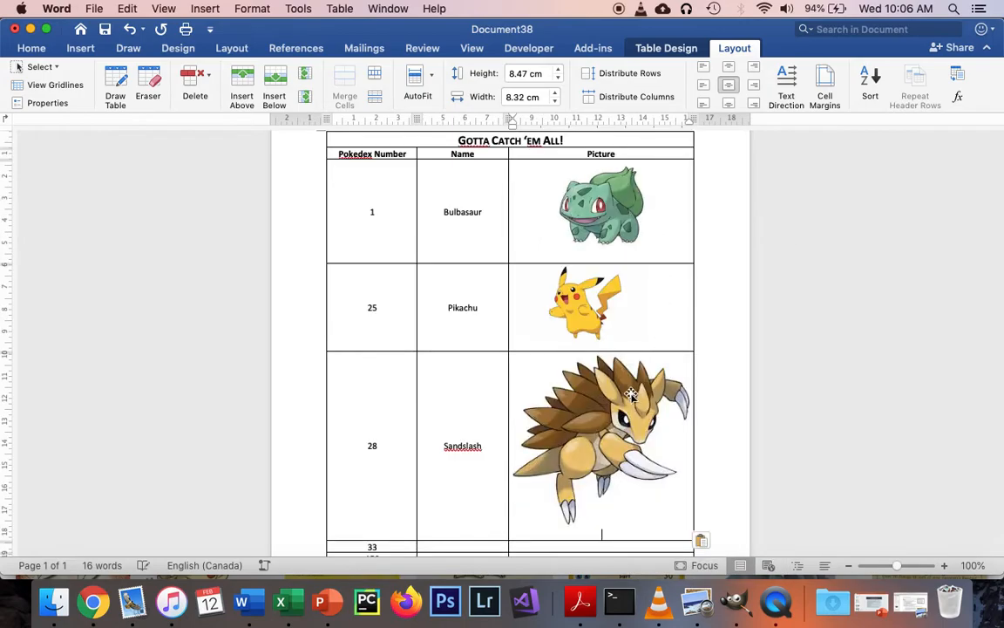
left_click(551, 503)
left_click_drag(514, 527, 582, 445)
Step: Switch to Chrome, search Google Images for "pokemon number 33", and copy the Nidorino image from pokemondb.net
key("super+Tab")
left_click(245, 139)
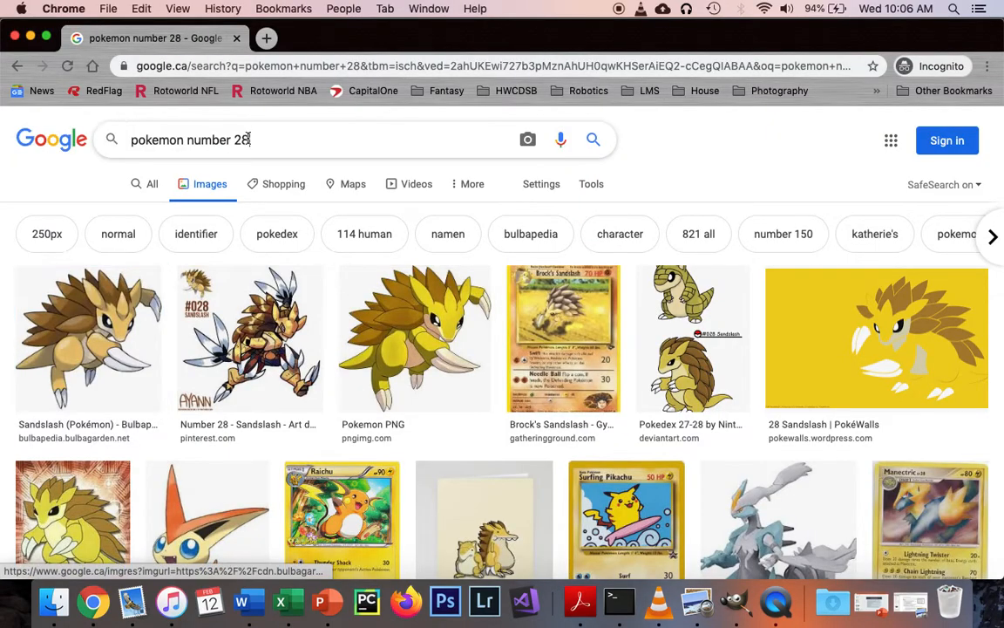
key("BackSpace")
key("BackSpace")
type("33")
key("Return")
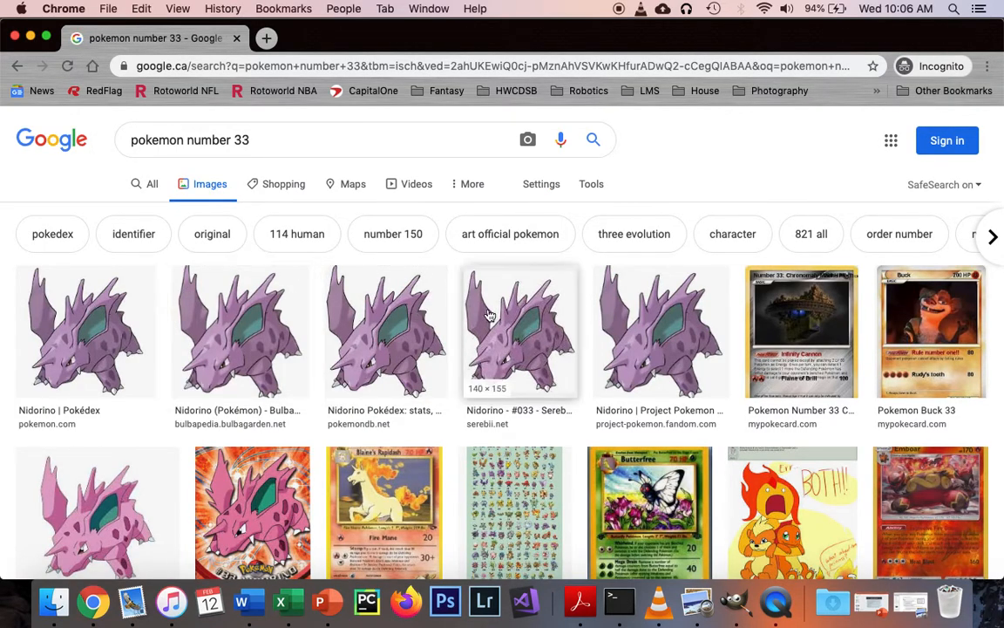
right_click(410, 332)
left_click(460, 455)
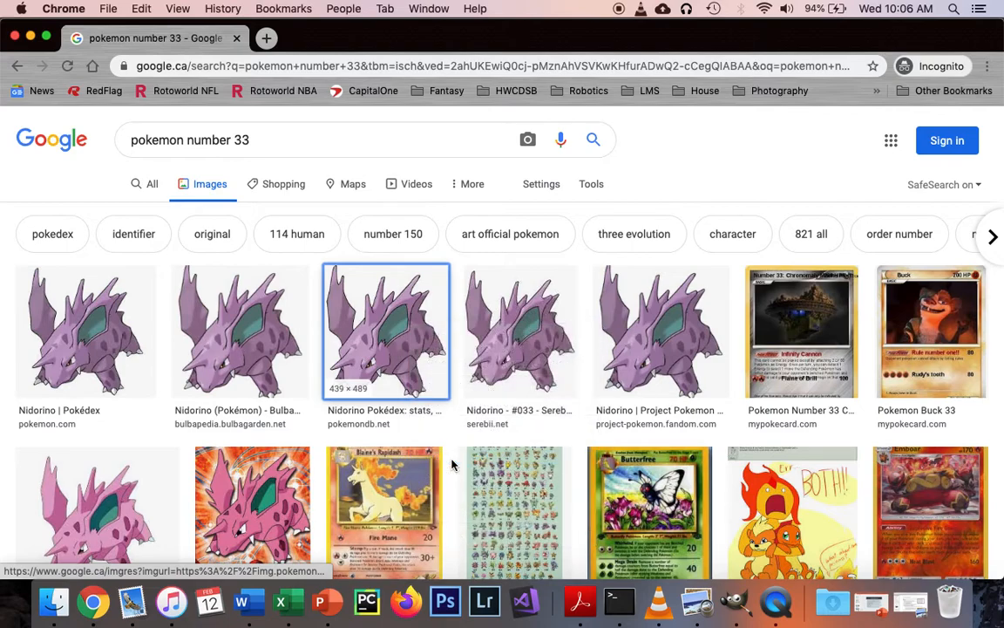
Step: Switch back to Word and enter "Nidorino" in the Name cell of the row for number 33
key("super+Tab")
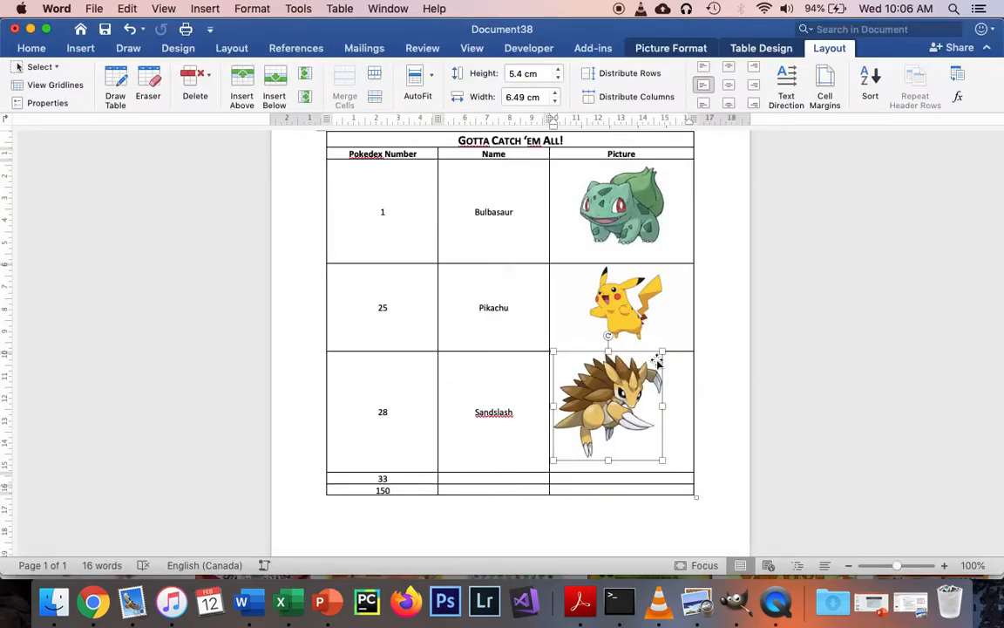
left_click(521, 476)
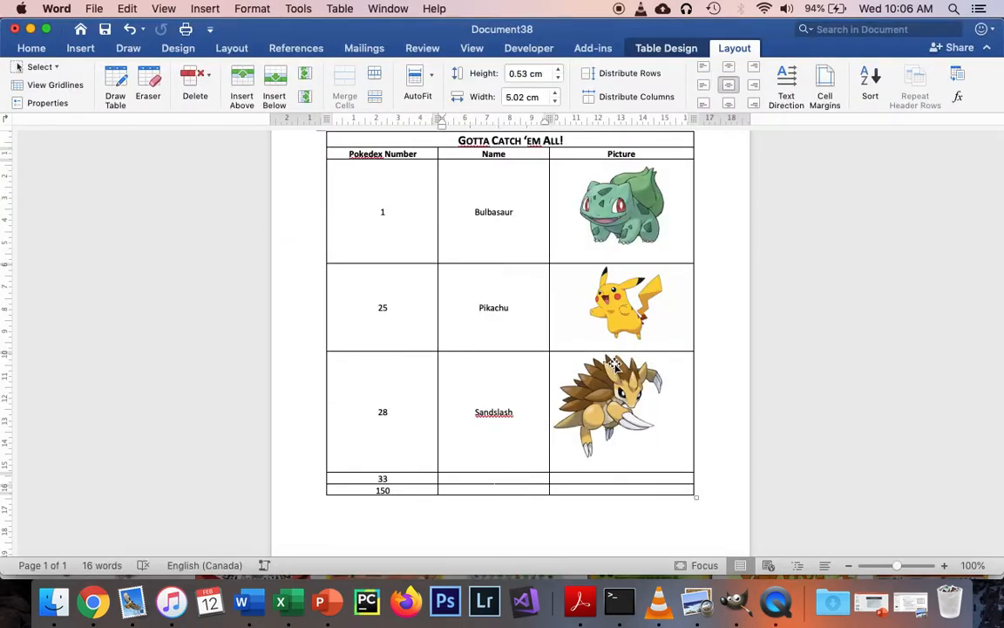
type("Nidorino")
Step: Paste the copied image into the Picture cell of the Nidorino row and shrink it proportionally
key("Tab")
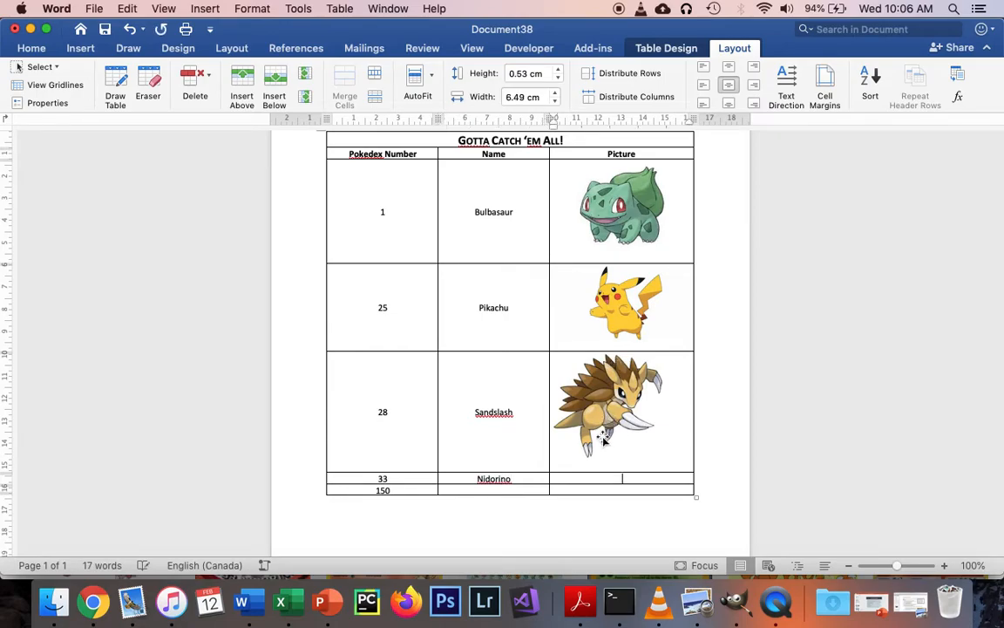
right_click(624, 477)
left_click(656, 284)
Step: Switch to Chrome, search Google Images for "pokemon number 150", and copy the Mewtwo image from pokemon.com
key("super+Tab")
left_click(253, 140)
key("BackSpace")
key("BackSpace")
type("150")
key("Return")
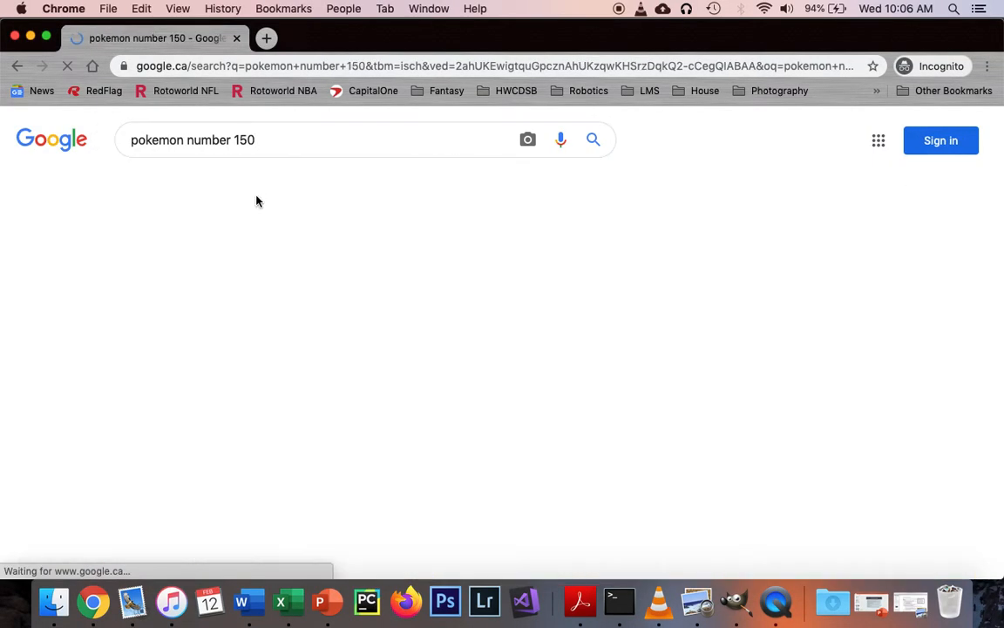
right_click(148, 330)
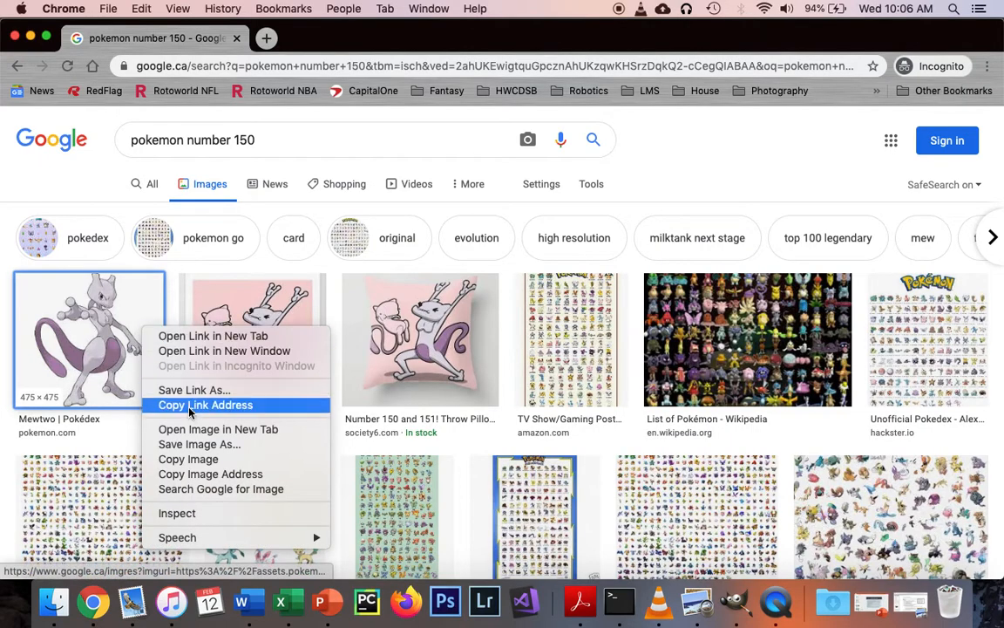
left_click(188, 458)
Step: Switch back to Word and enter "Mewtwo" in the Name cell of the row for number 150
key("super+Tab")
left_click(521, 433)
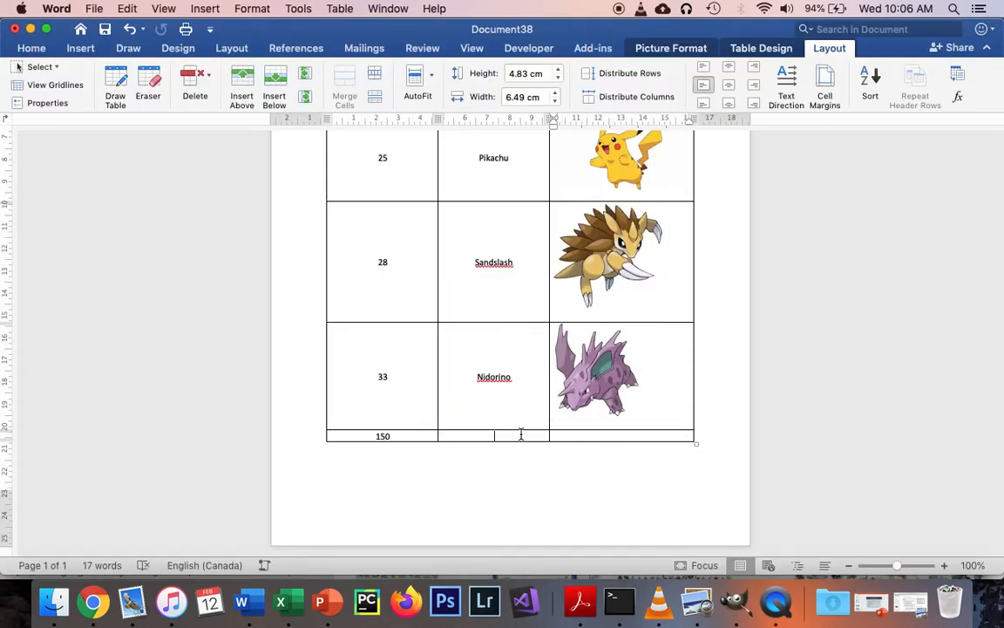
type("Mewtwo")
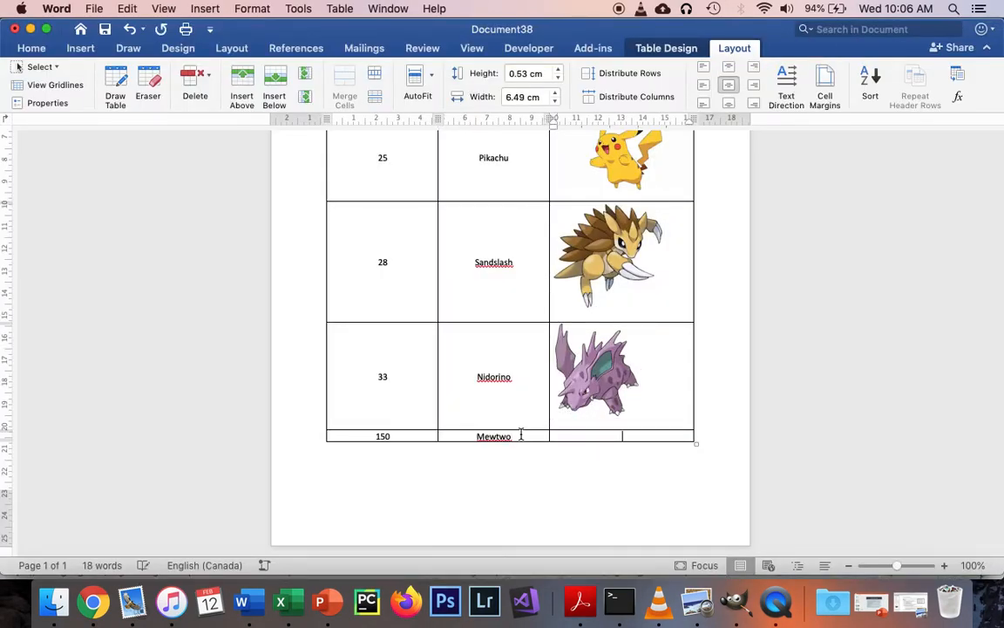
Step: Paste the copied image into the Picture cell of the Mewtwo row and shrink it proportionally
left_click(570, 435)
key("super+v")
left_click(534, 521)
left_click_drag(514, 527, 610, 336)
Step: Shade the table's title row and column heading row with the gray theme color
scroll(613, 331, "up", 5)
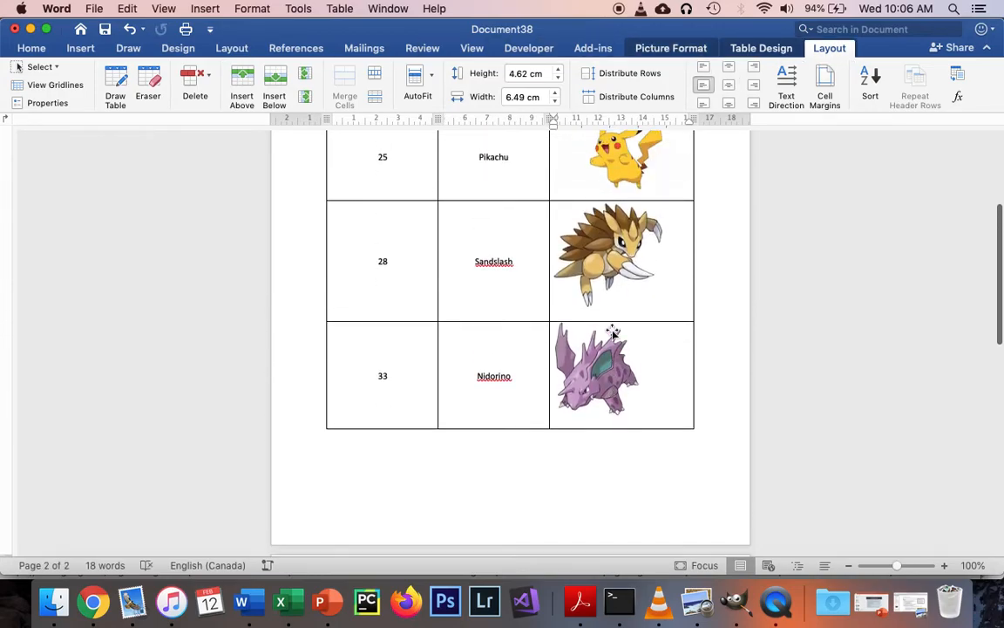
scroll(612, 332, "up", 5)
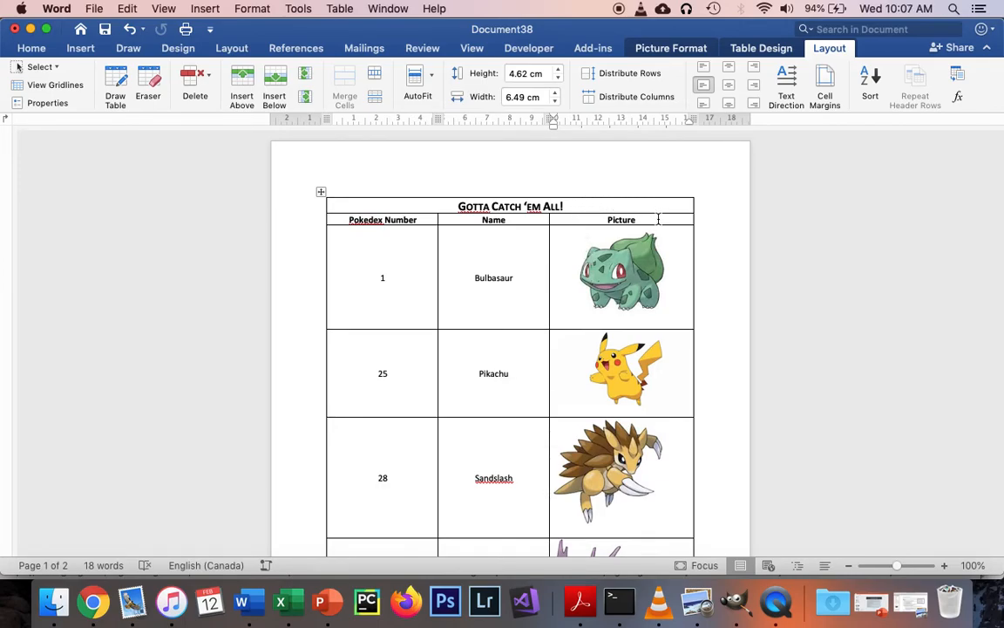
left_click_drag(587, 209, 426, 206)
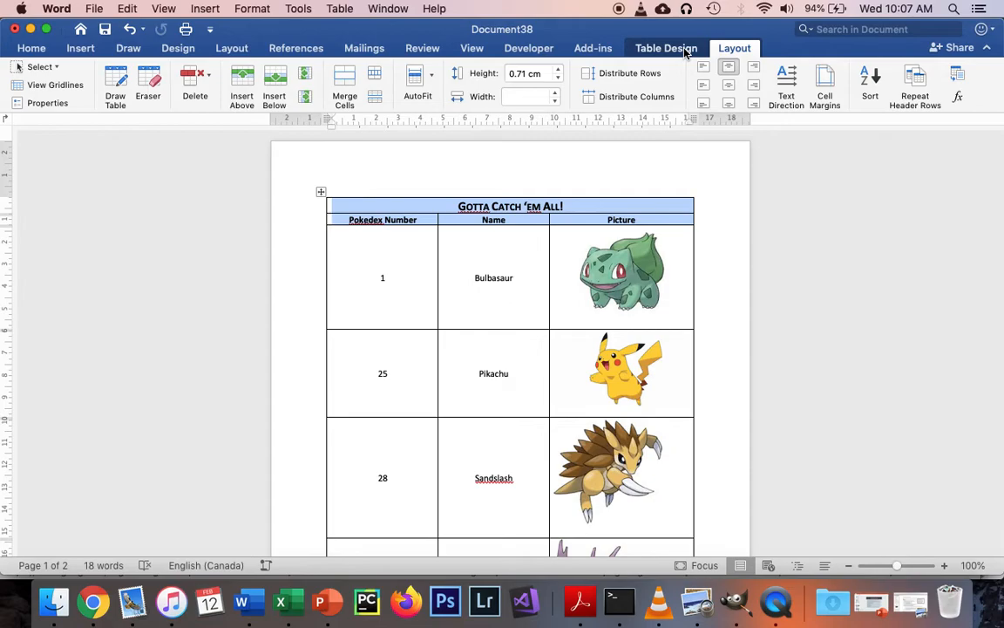
left_click(685, 50)
left_click(689, 75)
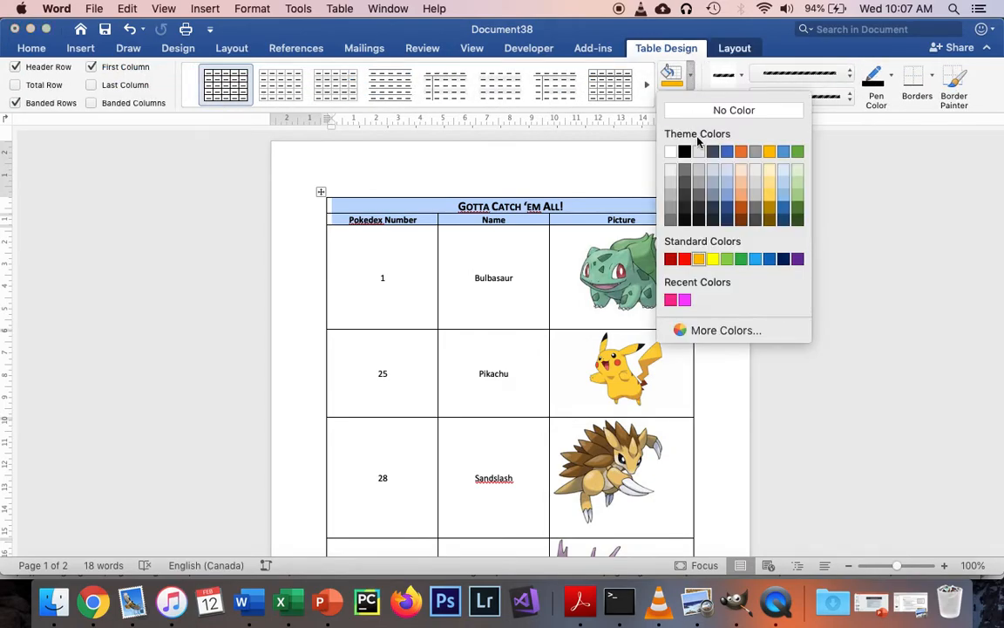
left_click(756, 152)
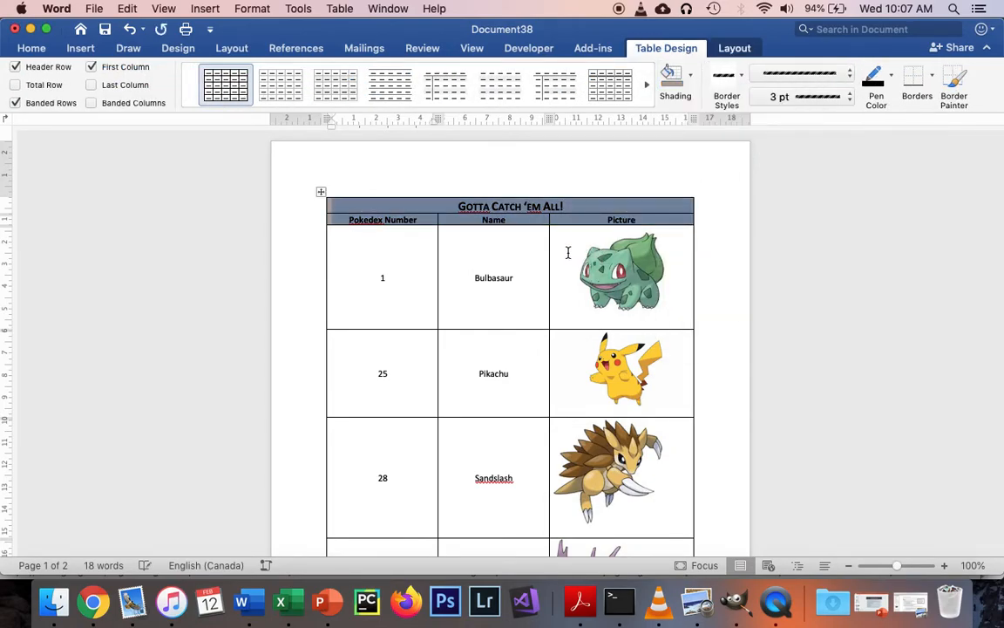
left_click(569, 251)
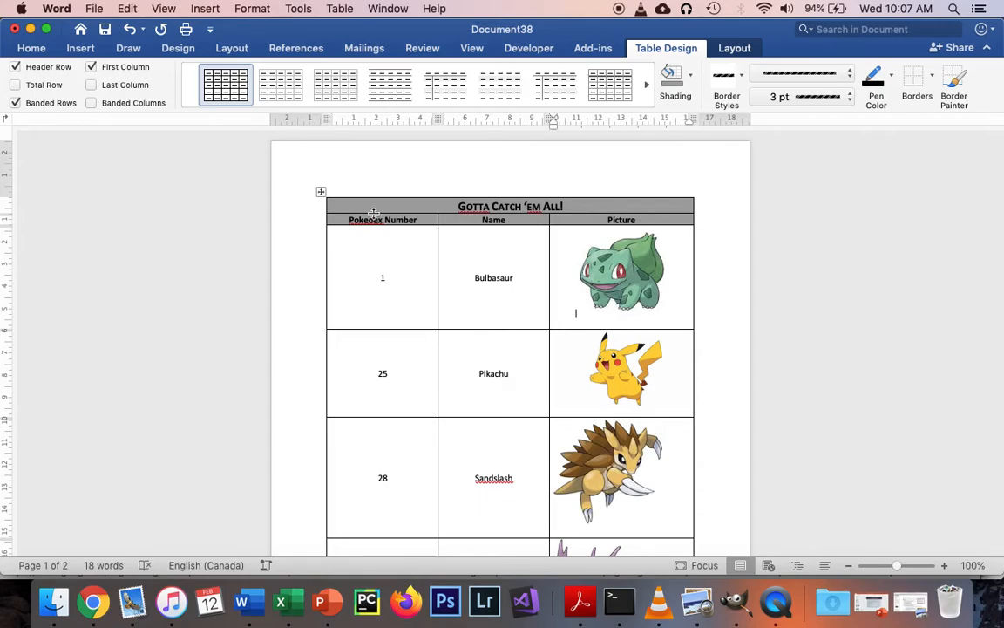
Step: Apply a ½ pt double-line border style to all borders of the whole table
left_click(322, 191)
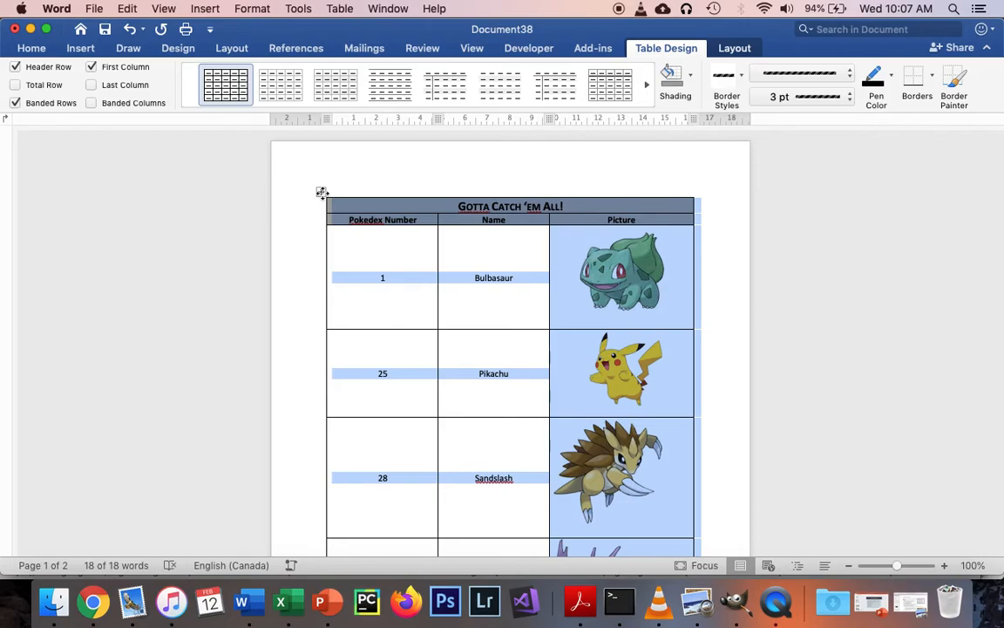
left_click(767, 74)
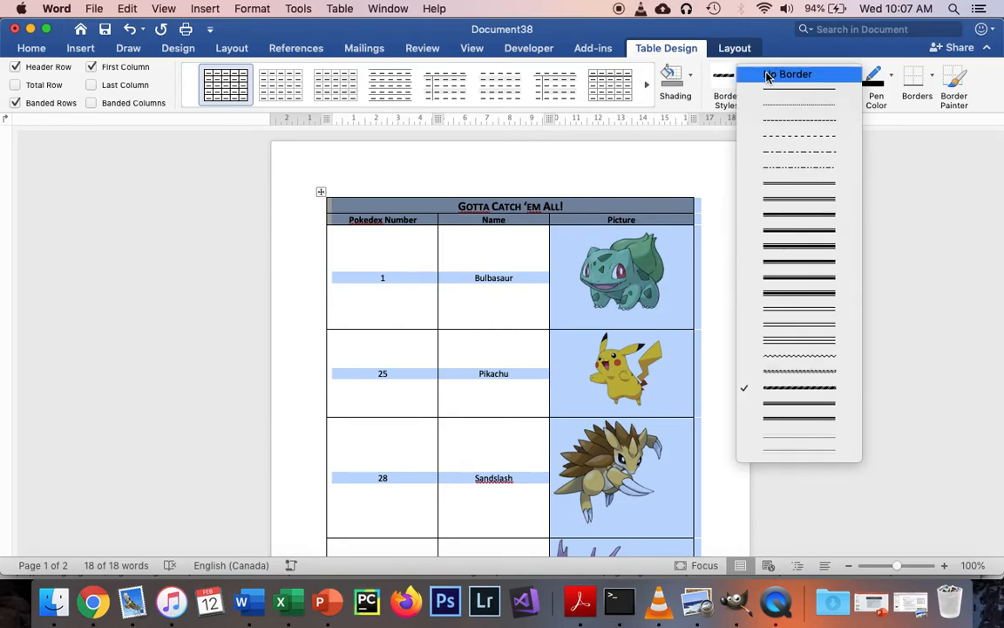
left_click(789, 184)
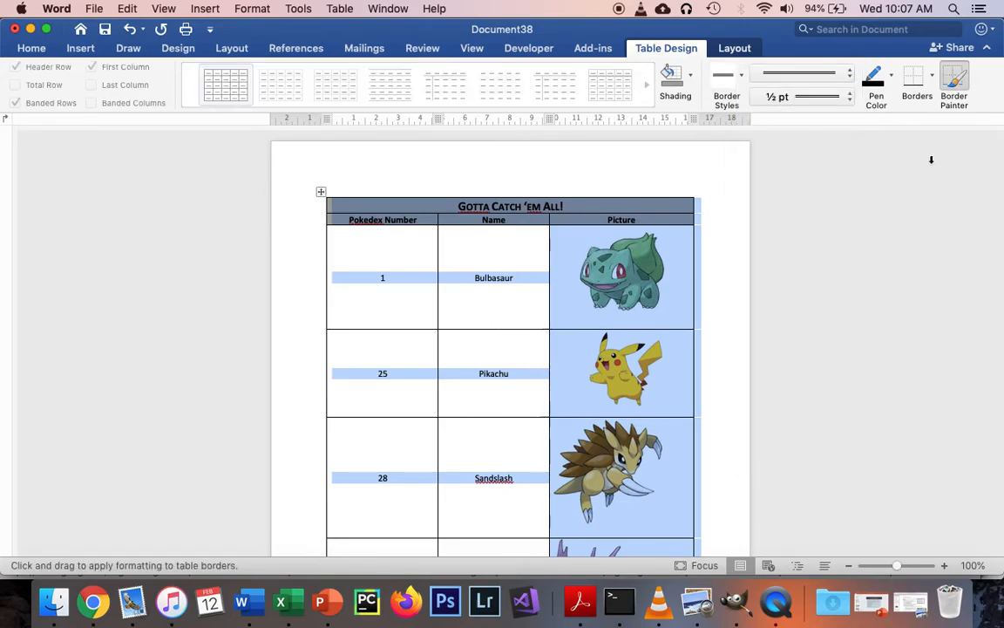
left_click(931, 78)
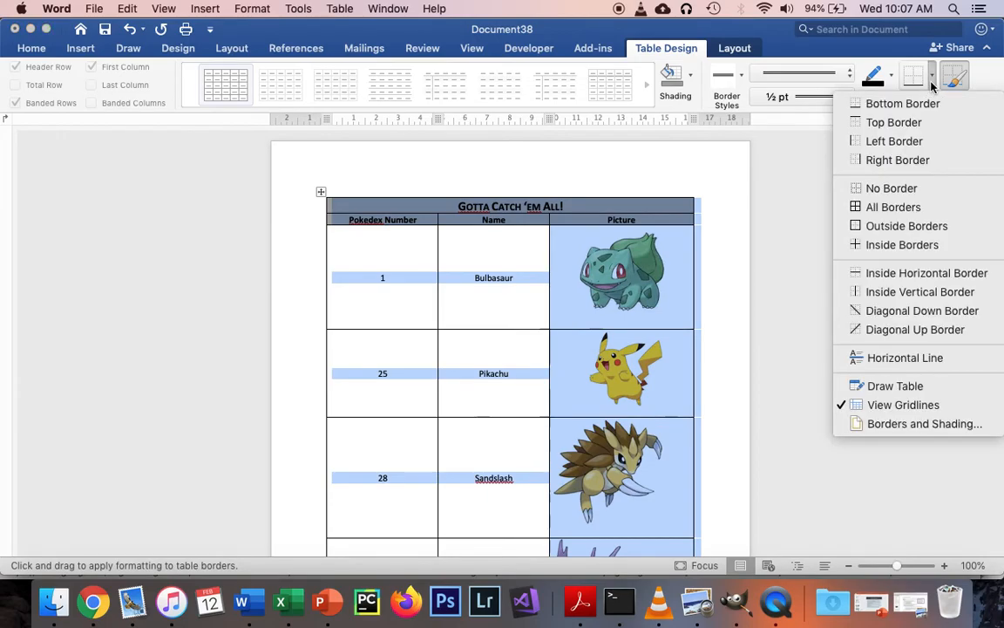
left_click(908, 209)
left_click(733, 299)
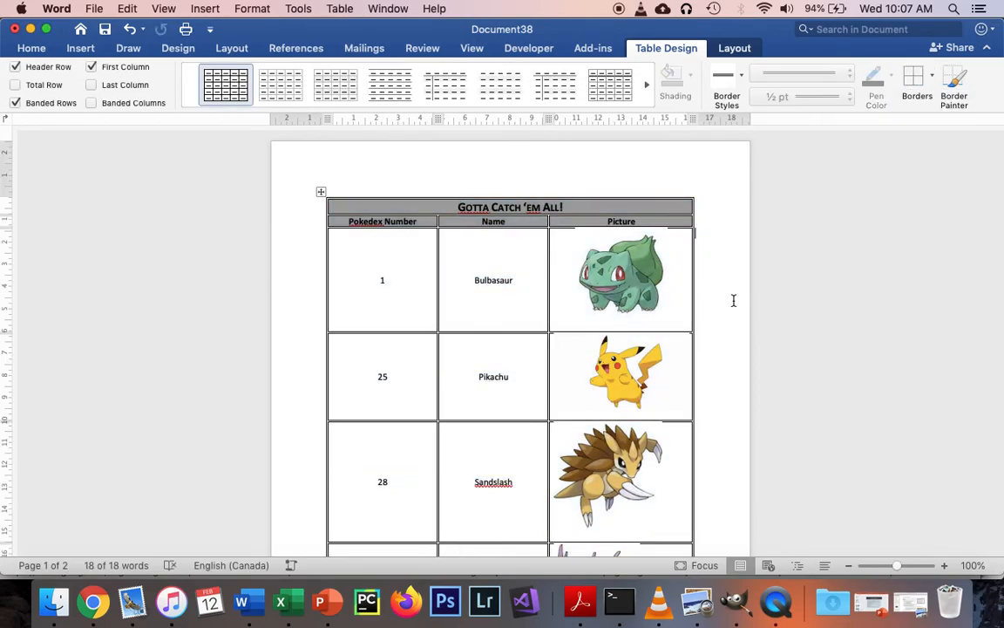
Step: Examine how the Sandslash and Nidorino pictures sit against the double borders of their cells
scroll(733, 302, "down", 5)
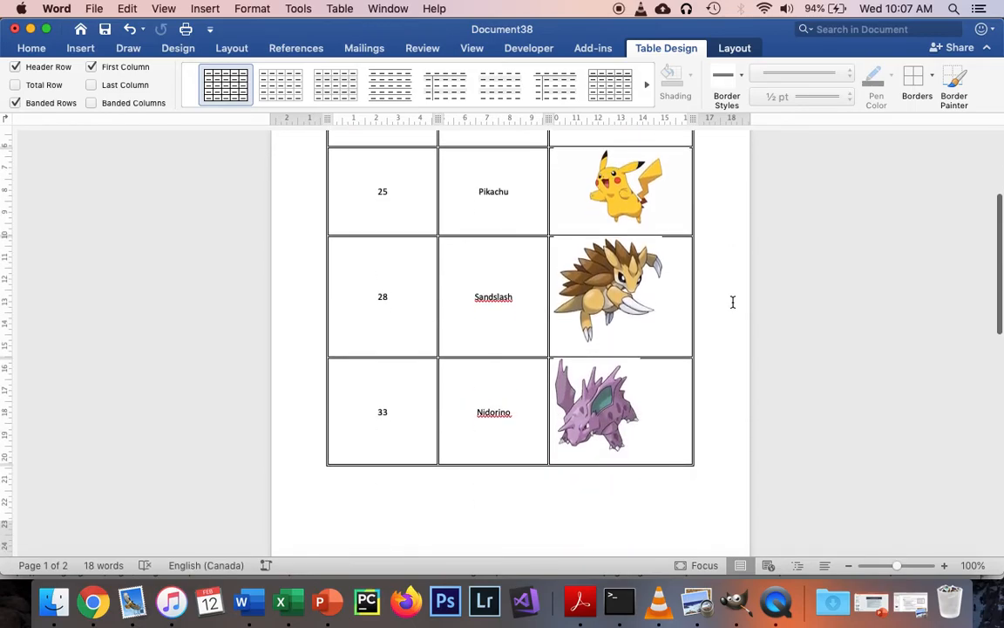
scroll(733, 302, "down", 1)
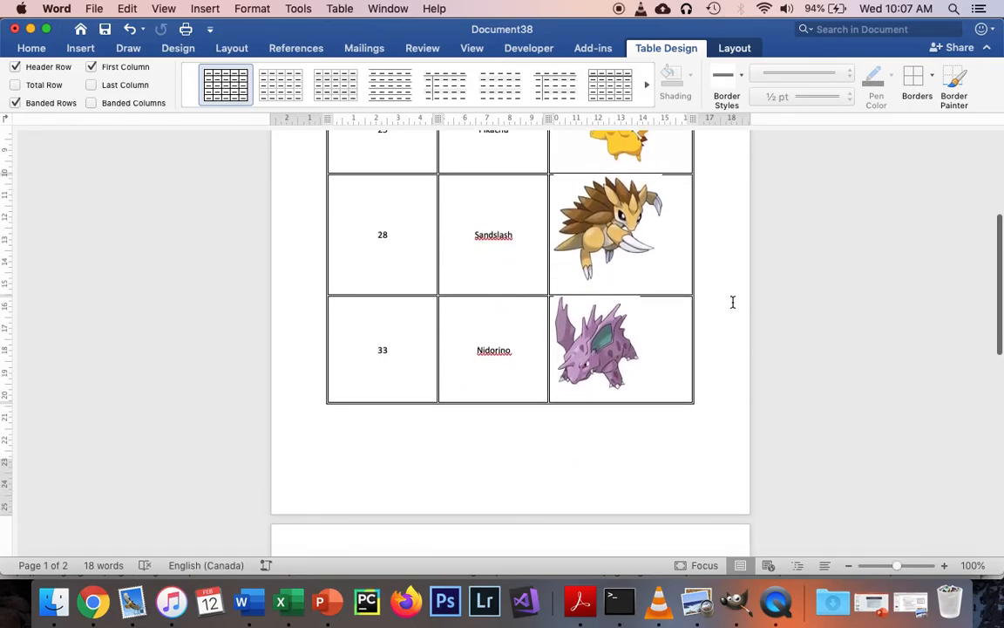
left_click(615, 262)
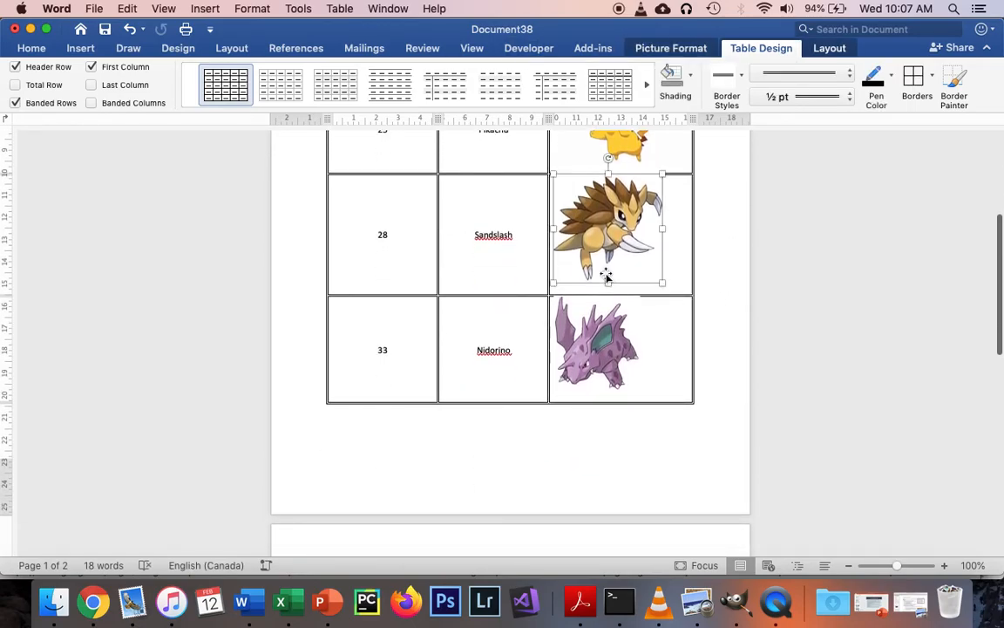
left_click(633, 315)
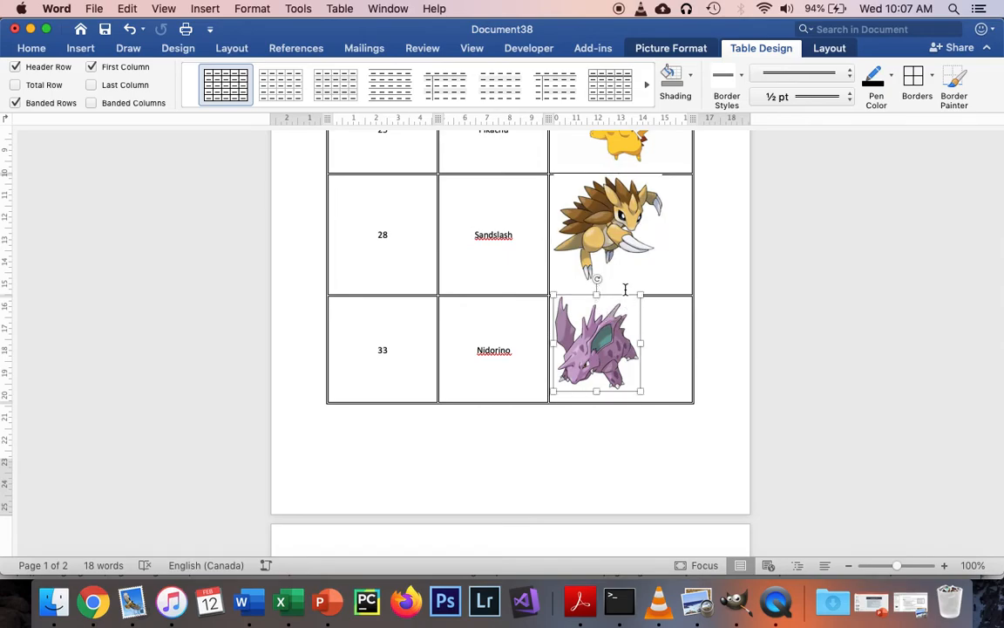
left_click(655, 327)
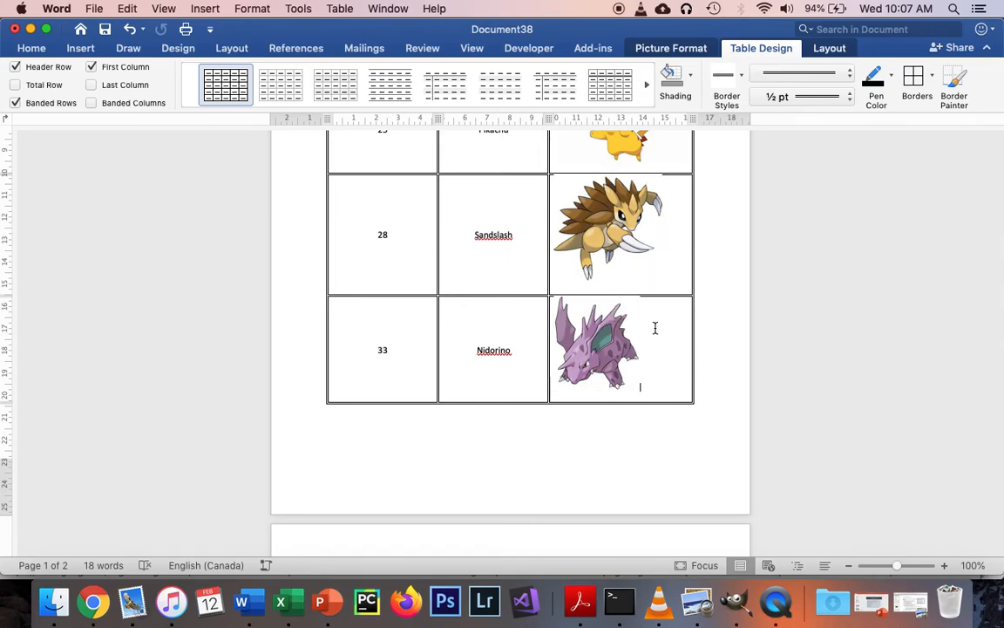
left_click(591, 303)
left_click(657, 308)
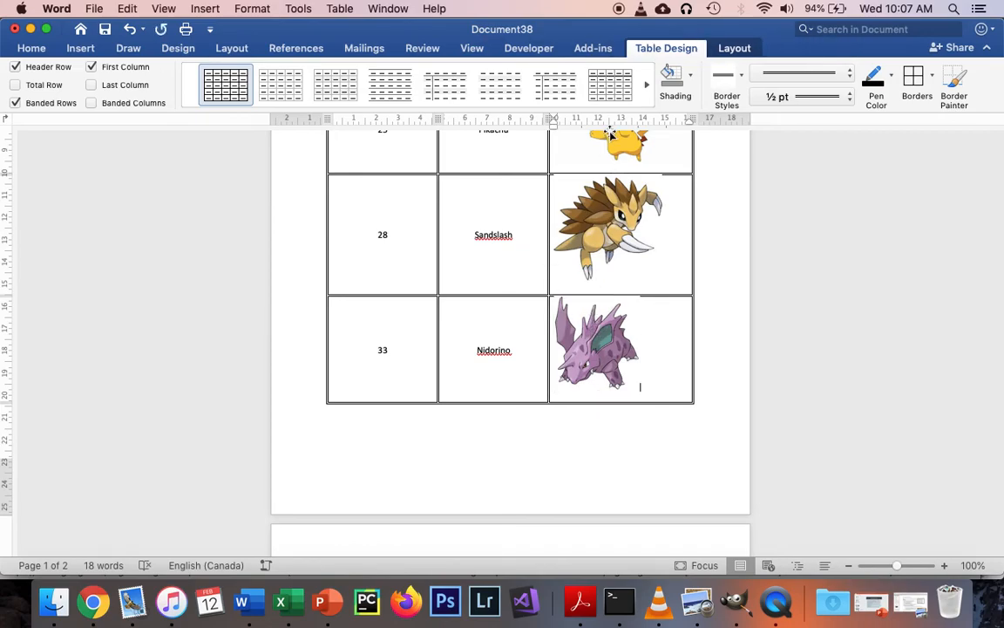